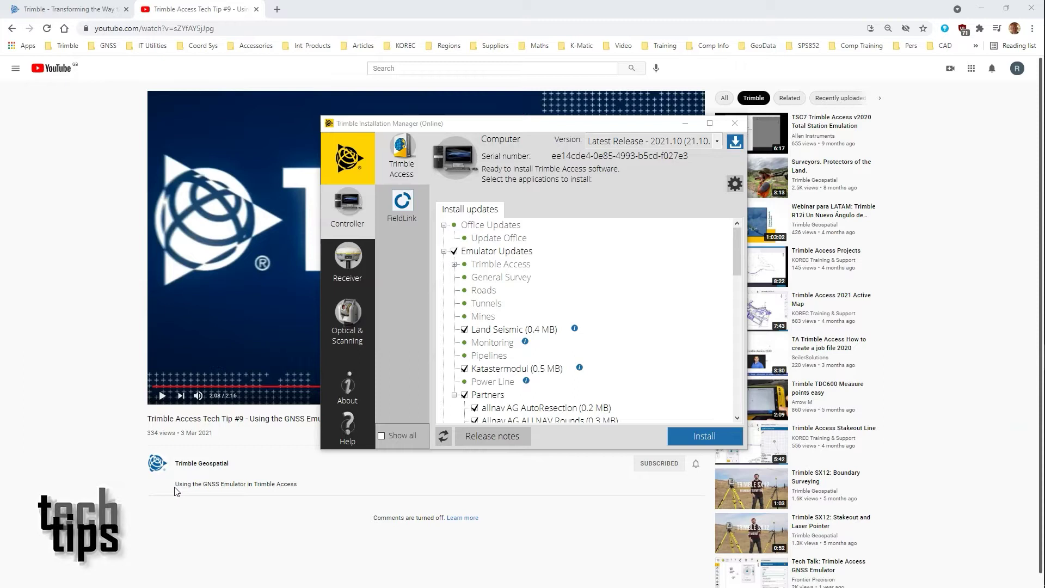
{"action": "left_click", "coordinate": [182, 481]}
{"action": "left_click", "coordinate": [346, 217]}
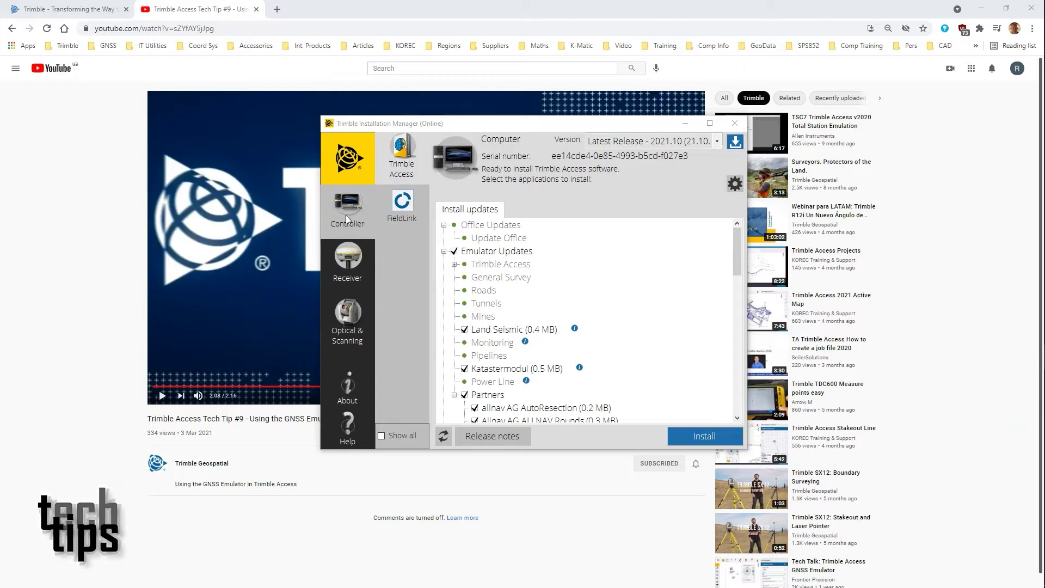
{"action": "left_click", "coordinate": [406, 155]}
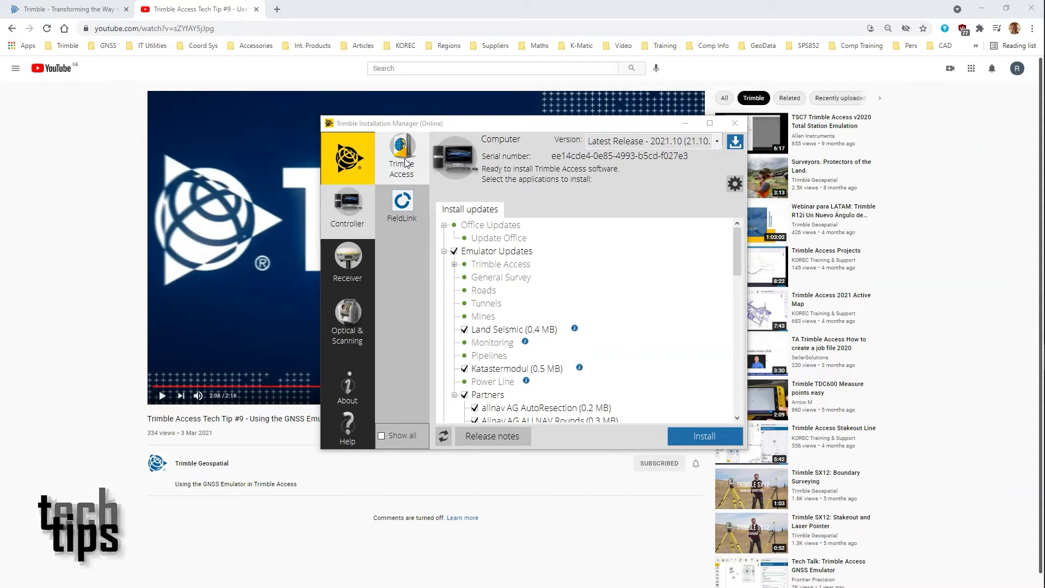
- Review the Trimble Access, General Survey and Roads updates, then launch Trimble Access to an OSTN15 New job form
{"action": "left_click", "coordinate": [408, 174]}
{"action": "left_click", "coordinate": [529, 266]}
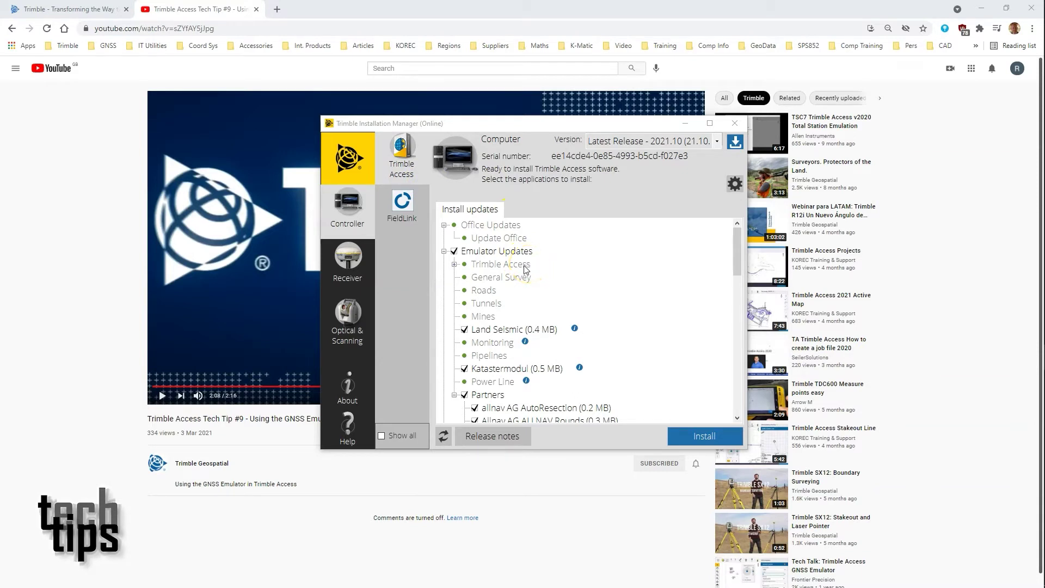
{"action": "left_click", "coordinate": [520, 278]}
{"action": "left_click", "coordinate": [486, 291]}
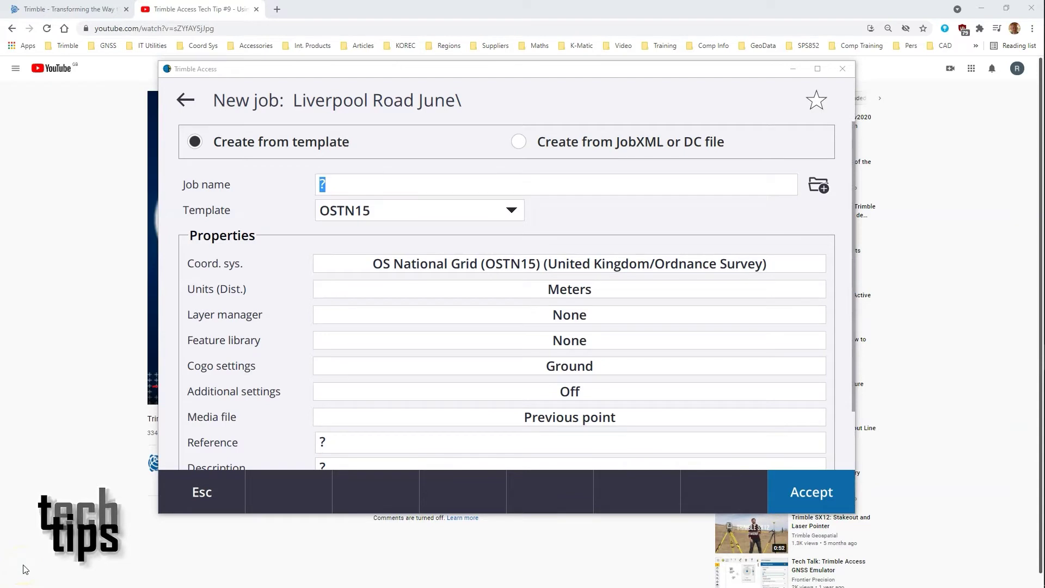
- Create the job 'Road Survey' in the Liverpool Road June project with the OSTN15 template
{"action": "left_click", "coordinate": [28, 567]}
{"action": "left_click", "coordinate": [426, 186]}
{"action": "type", "text": "R"}
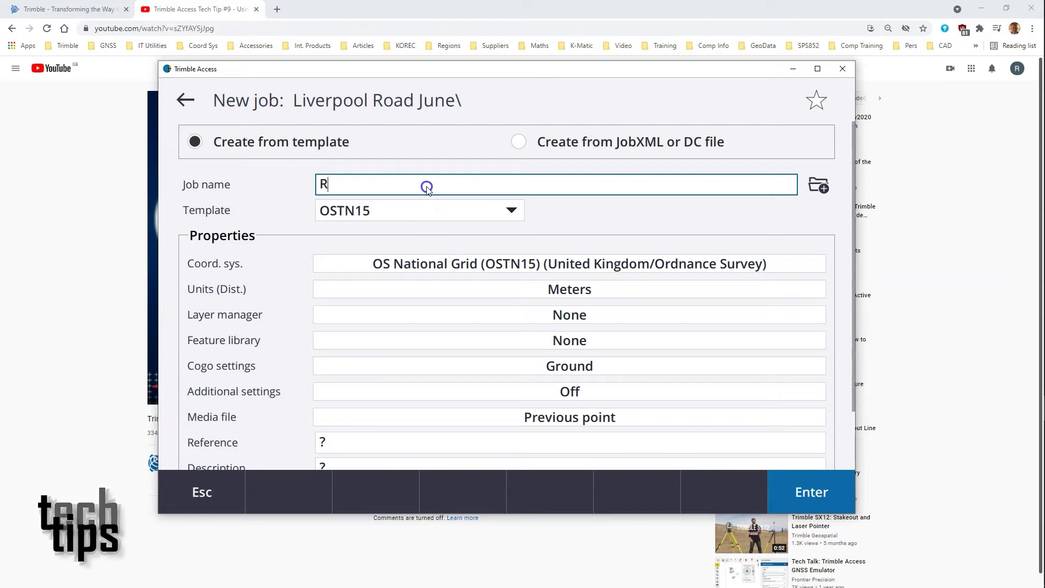
{"action": "type", "text": "oad Survey"}
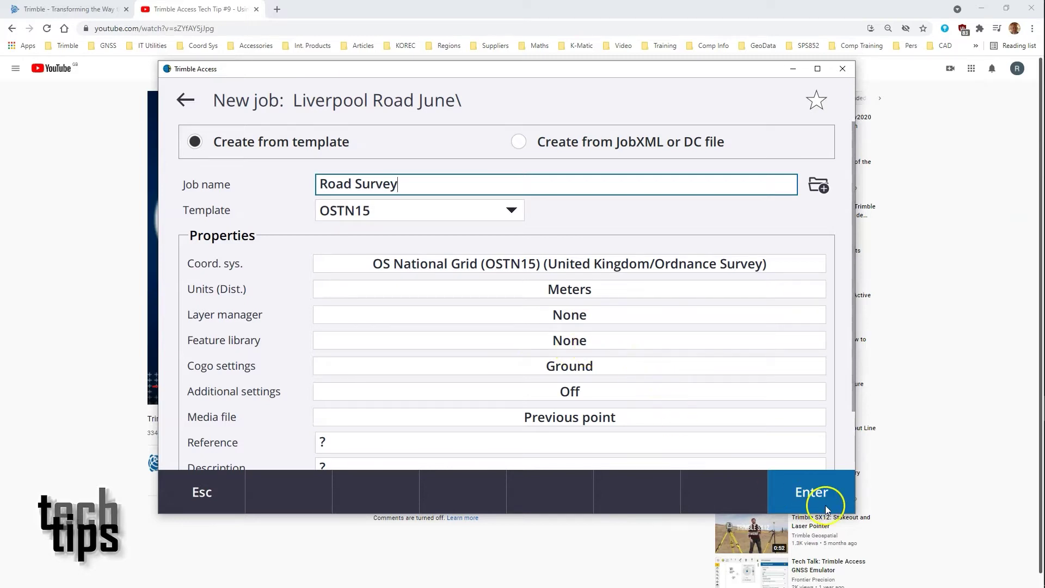
{"action": "left_click", "coordinate": [814, 495]}
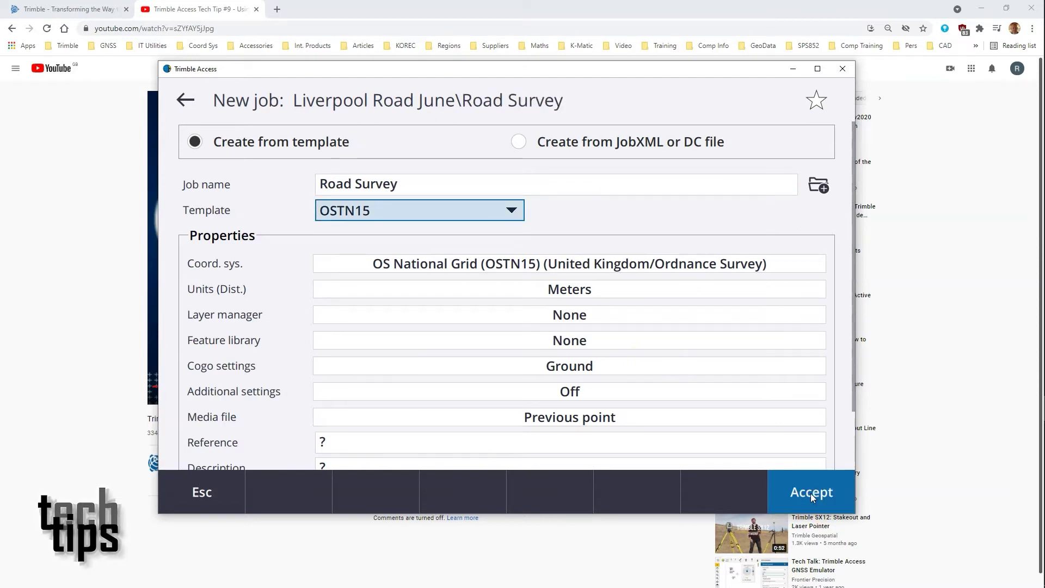
{"action": "left_click", "coordinate": [811, 492]}
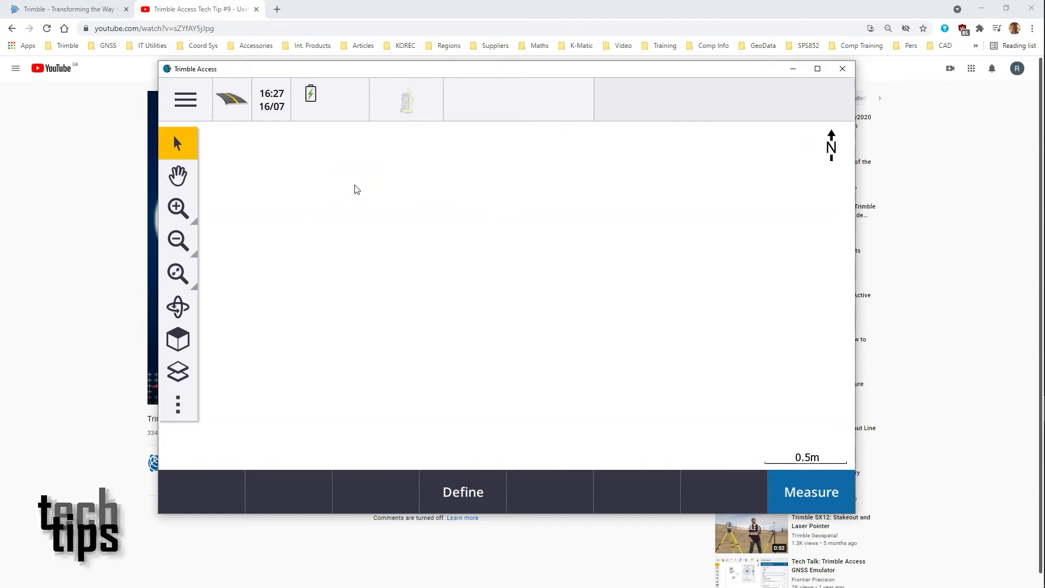
- Turn on Liverpool Road June.dxf and Liverpool Road June.xml in the Layer manager's map files
{"action": "left_click", "coordinate": [178, 371]}
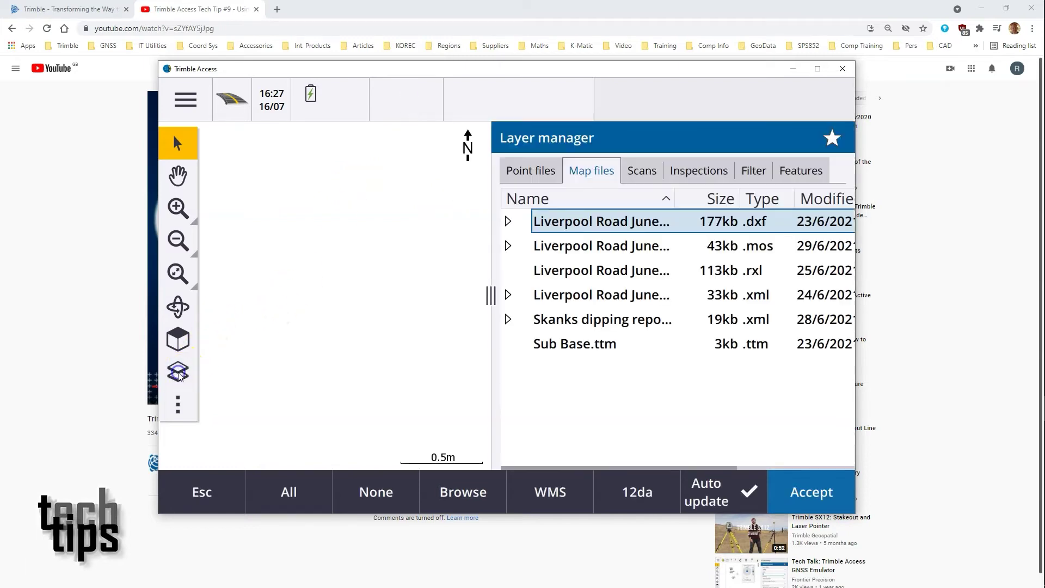
{"action": "left_click_drag", "start_coordinate": [675, 198], "coordinate": [725, 201]}
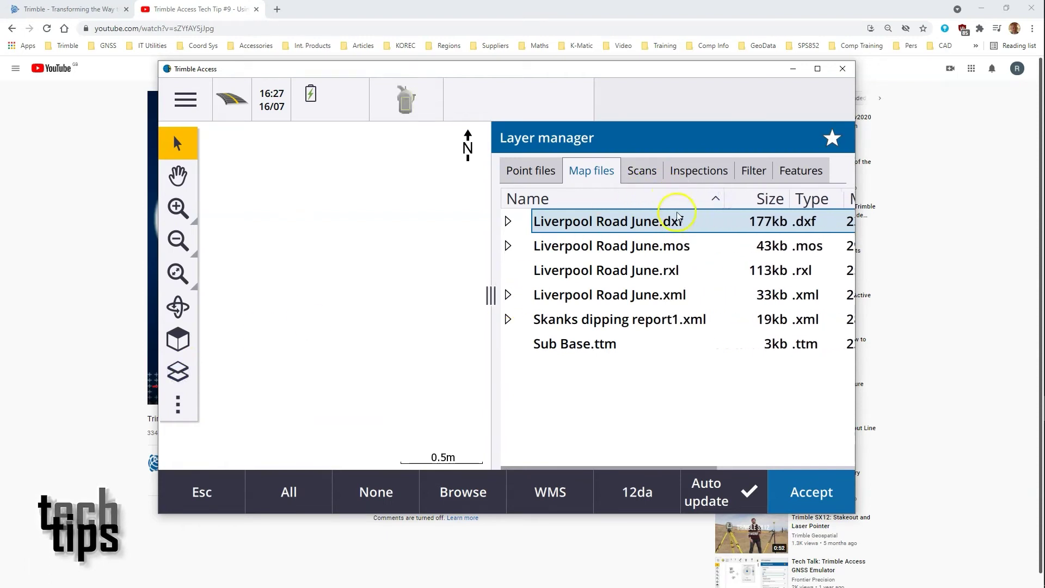
{"action": "left_click", "coordinate": [522, 222]}
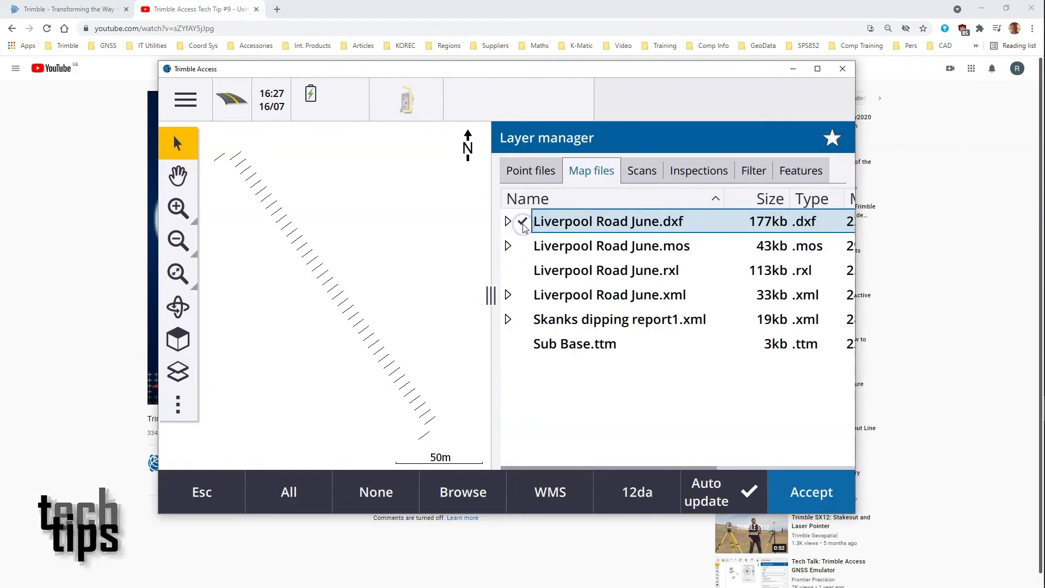
{"action": "left_click", "coordinate": [523, 294]}
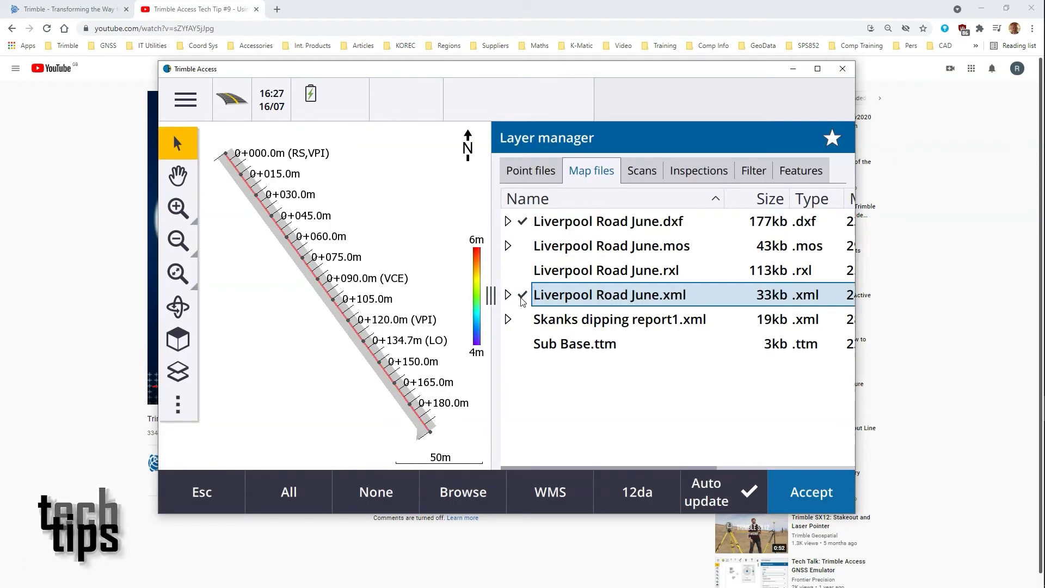
{"action": "left_click", "coordinate": [522, 297]}
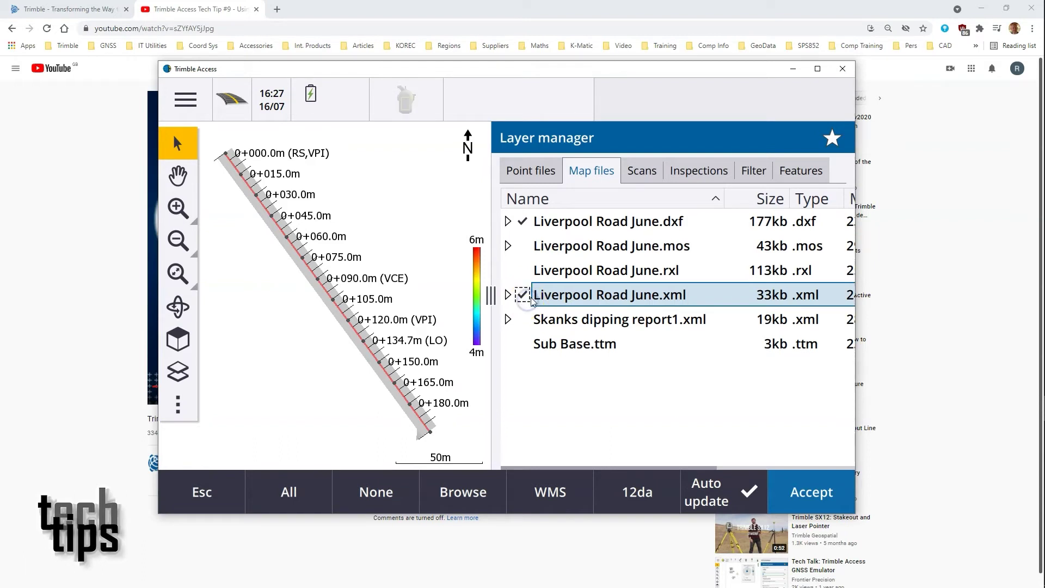
{"action": "left_click", "coordinate": [811, 492]}
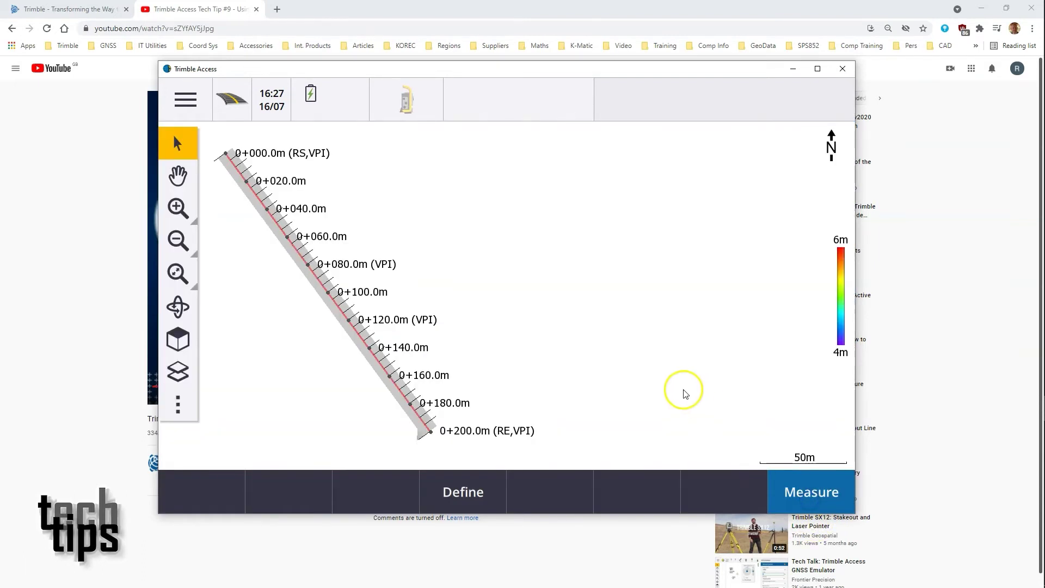
- Switch to General Survey and pan the Liverpool Road alignment towards the map centre
{"action": "left_click", "coordinate": [231, 99]}
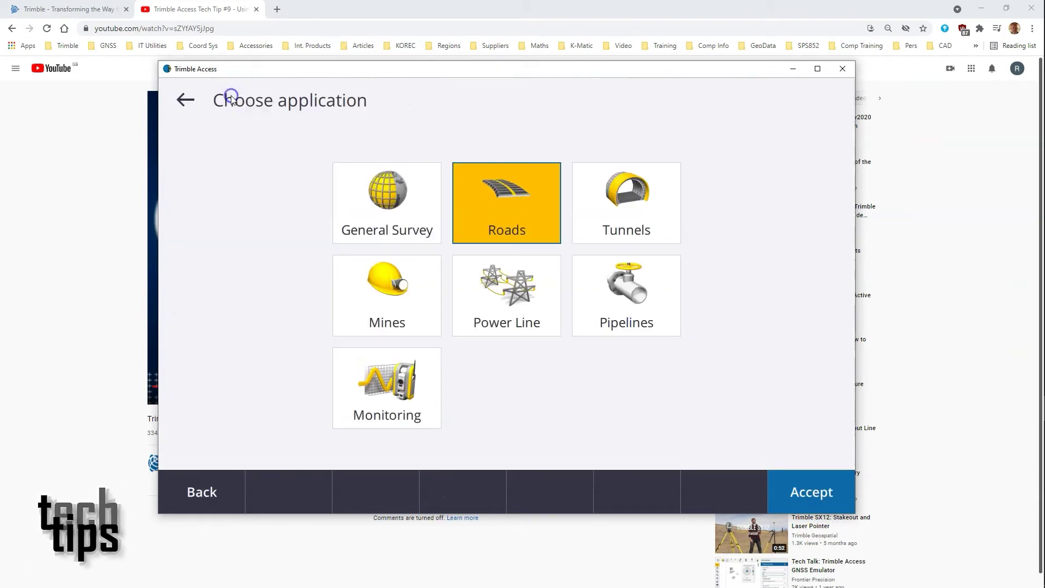
{"action": "double_click", "coordinate": [379, 194]}
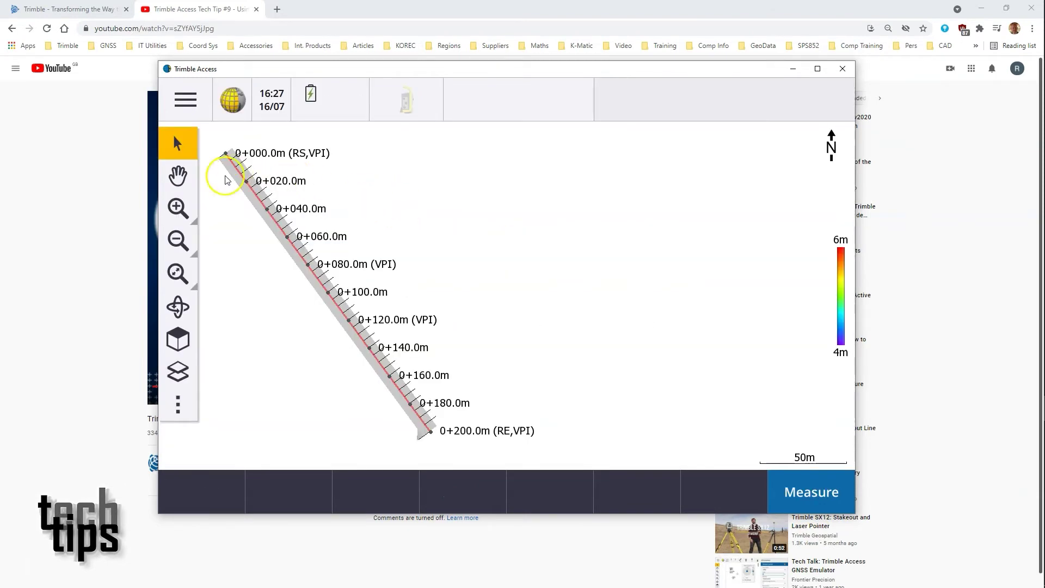
{"action": "left_click", "coordinate": [178, 175]}
{"action": "left_click_drag", "start_coordinate": [396, 227], "coordinate": [528, 233]}
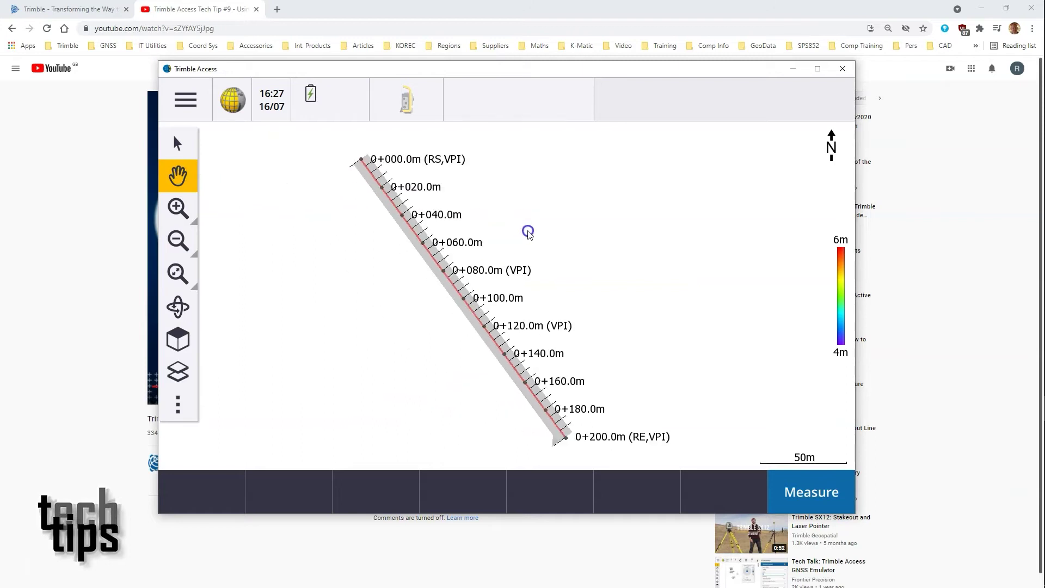
- From the main menu's About screen, show the Support options and pick GNSS Emulator
{"action": "left_click", "coordinate": [414, 109]}
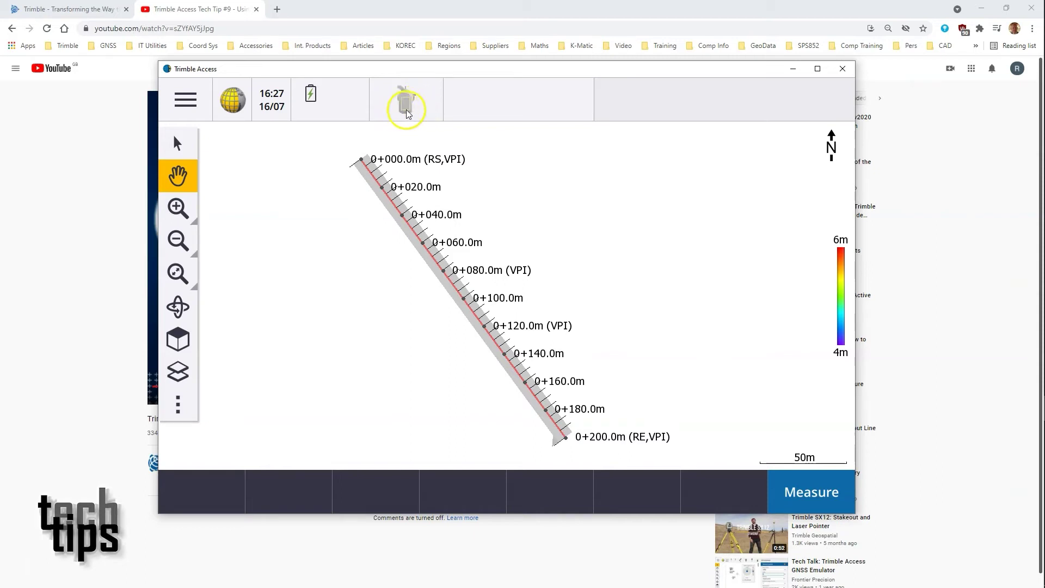
{"action": "left_click", "coordinate": [186, 100]}
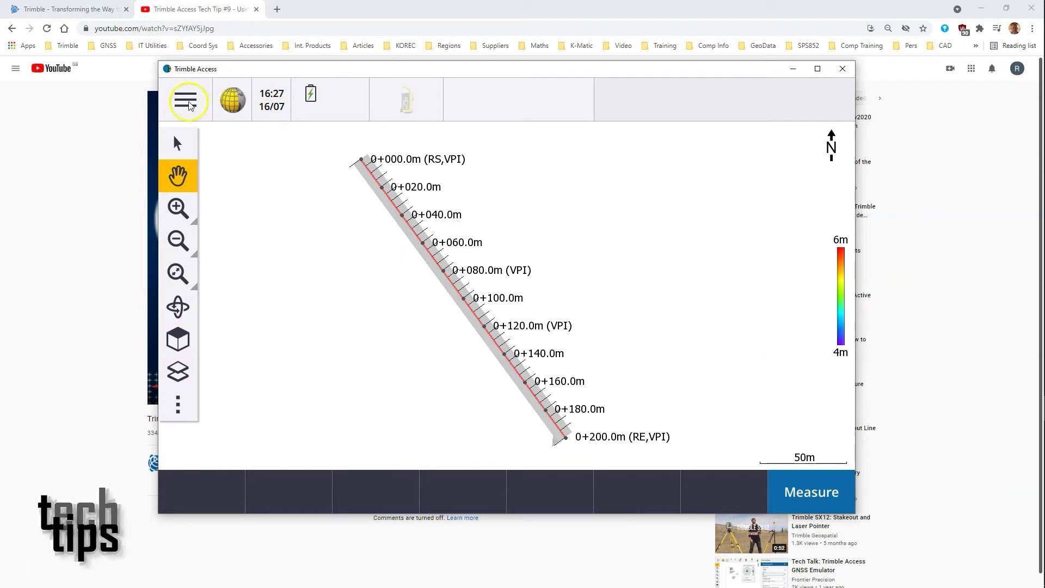
{"action": "scroll", "coordinate": [223, 269], "scroll_direction": "down", "scroll_amount": 1}
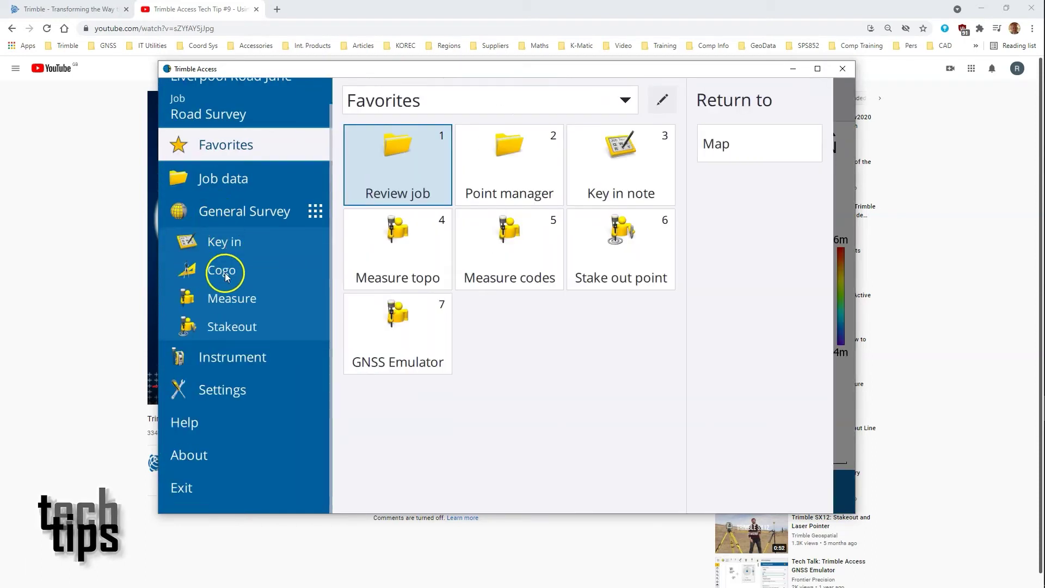
{"action": "left_click", "coordinate": [202, 461]}
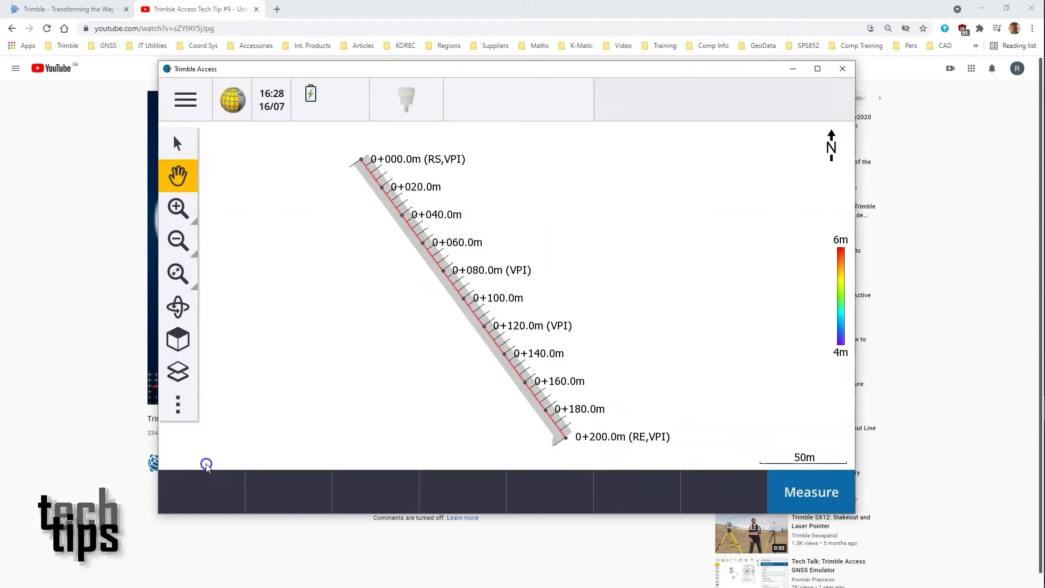
{"action": "left_click", "coordinate": [332, 484]}
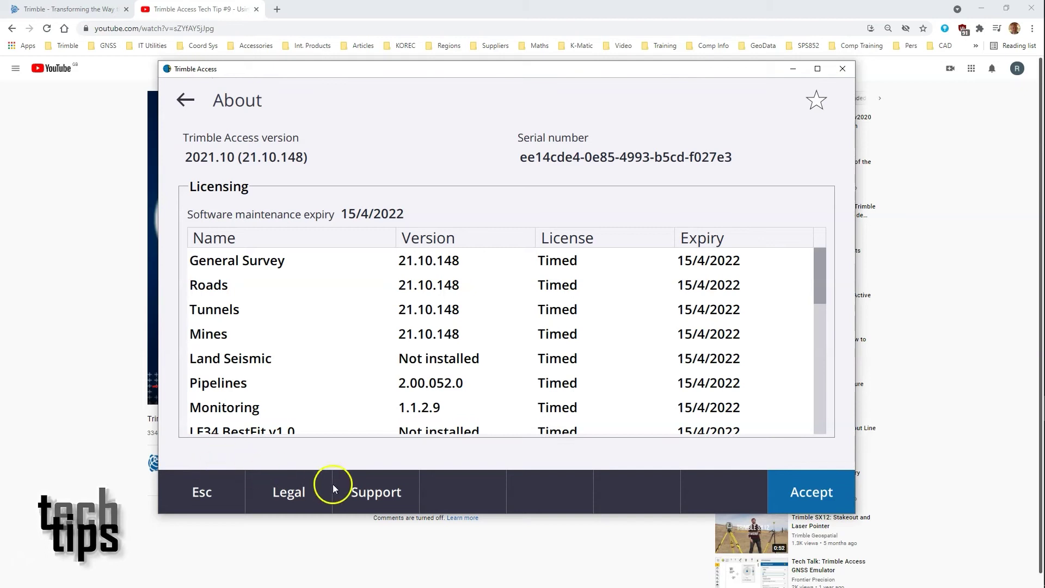
{"action": "left_click", "coordinate": [377, 495]}
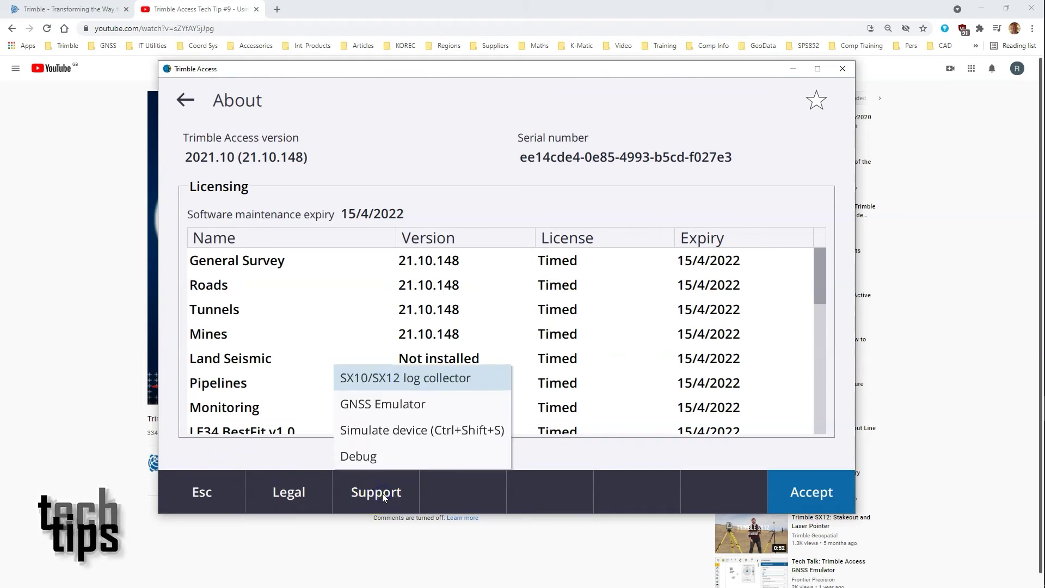
{"action": "left_click", "coordinate": [418, 406]}
{"action": "left_click", "coordinate": [420, 408]}
- Keep R12 as the emulated receiver and check base and rover at 53°28'46.95743N, 3°02'28.36550W, 61.000m
{"action": "left_click", "coordinate": [407, 410]}
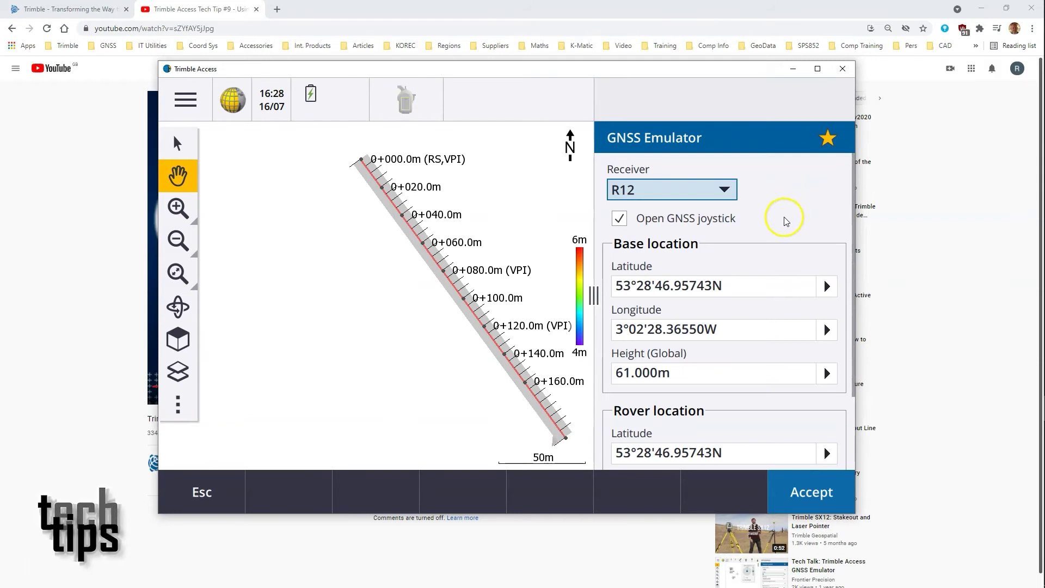
{"action": "left_click", "coordinate": [724, 191]}
{"action": "left_click", "coordinate": [724, 191]}
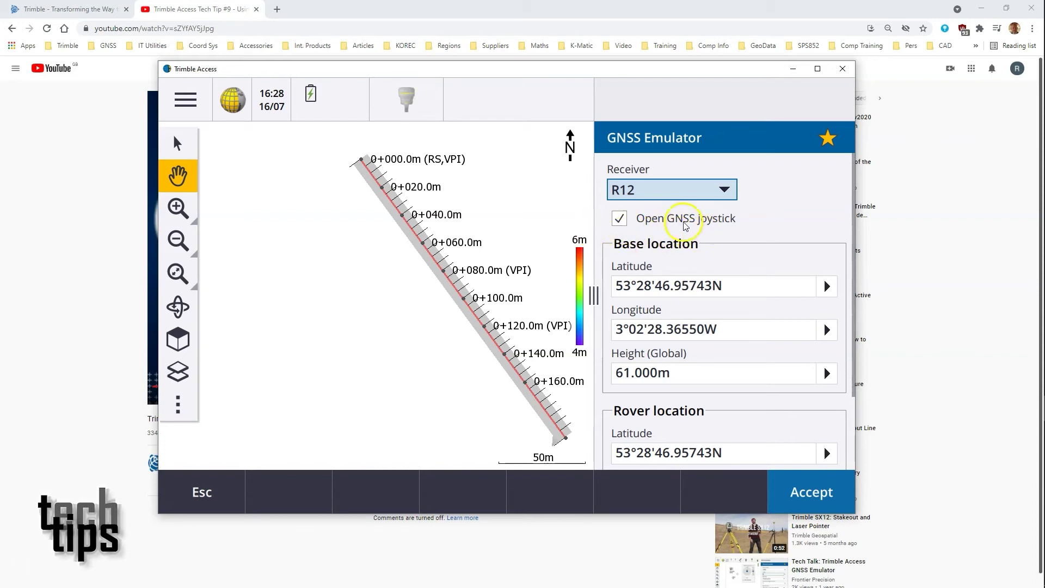
{"action": "scroll", "coordinate": [703, 227], "scroll_direction": "down", "scroll_amount": 2}
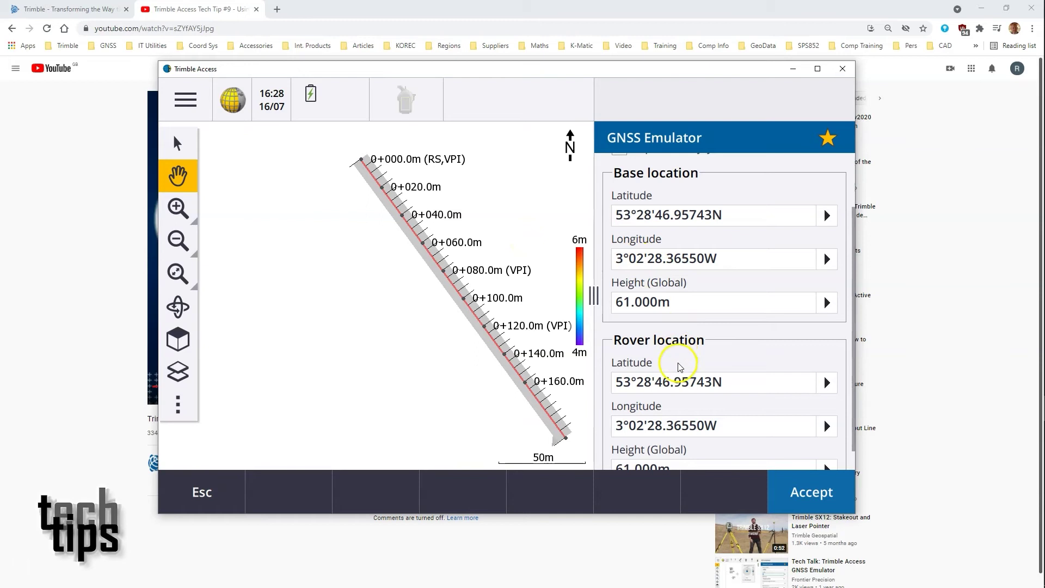
{"action": "scroll", "coordinate": [678, 377], "scroll_direction": "down", "scroll_amount": 1}
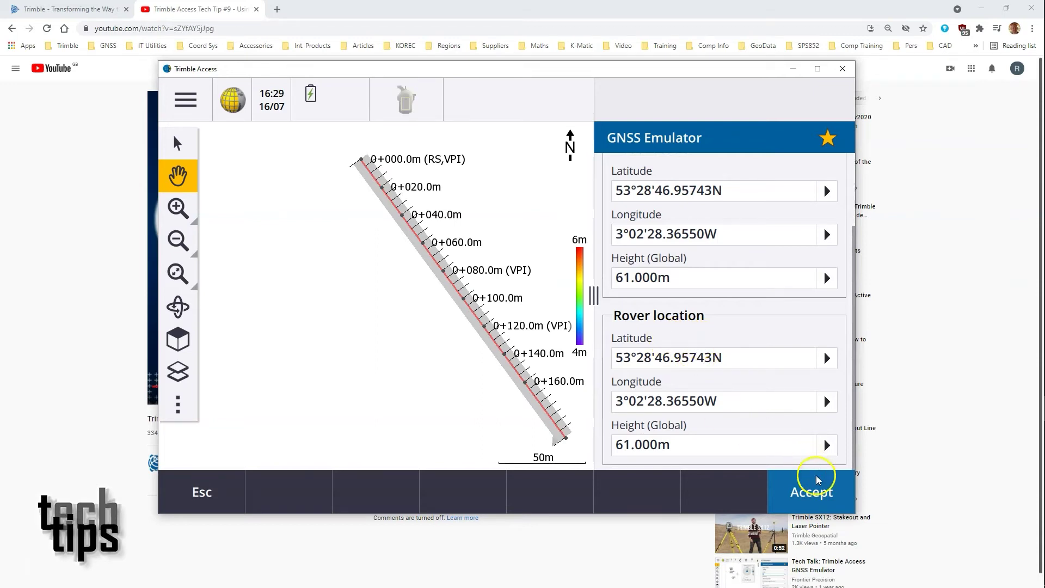
- Start the emulator, move the GNSS joystick panel off the alignment, and begin an RTK survey
{"action": "left_click", "coordinate": [811, 492]}
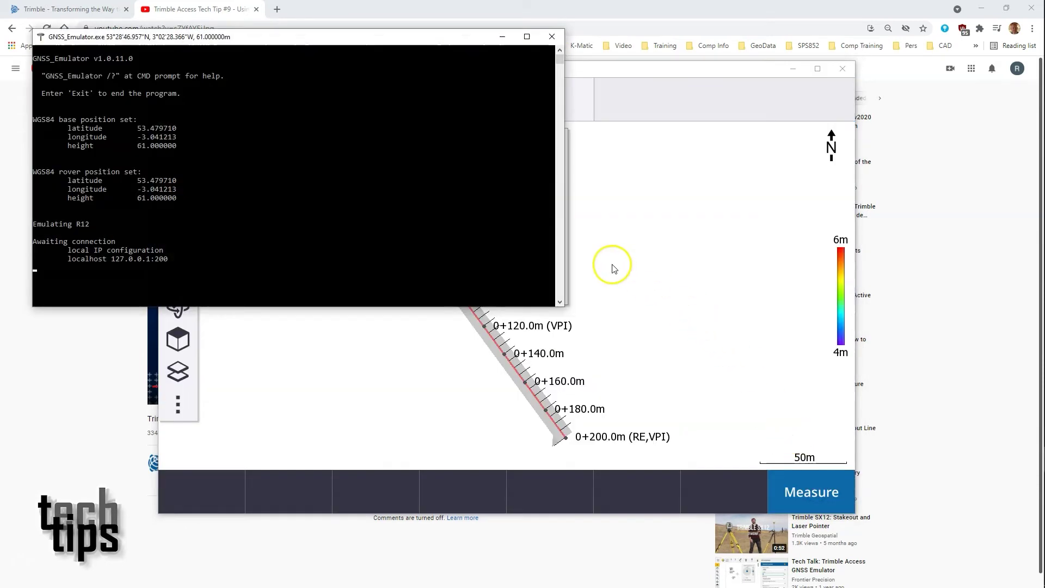
{"action": "left_click", "coordinate": [501, 41]}
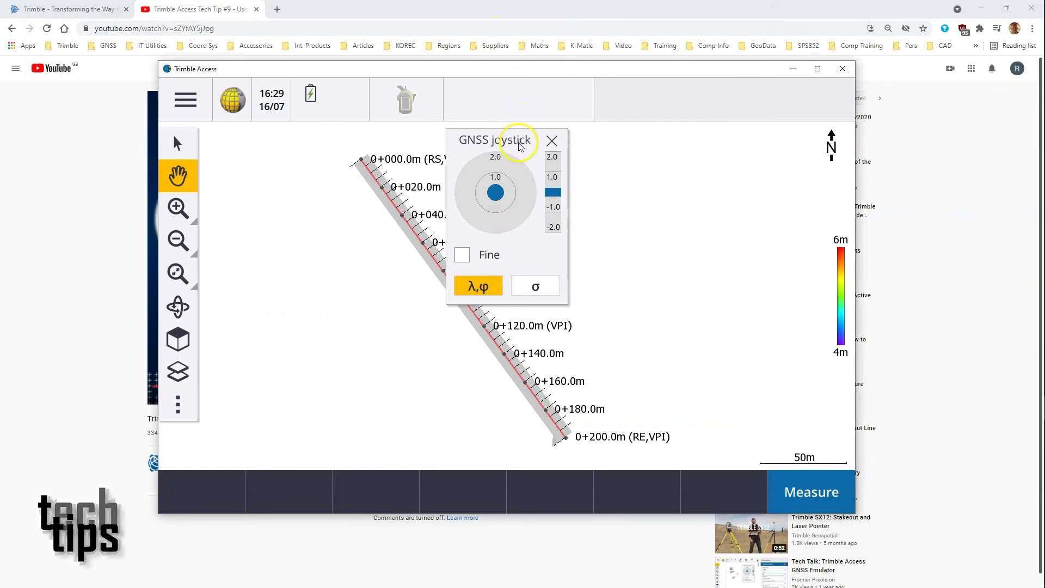
{"action": "left_click_drag", "start_coordinate": [520, 146], "coordinate": [297, 242]}
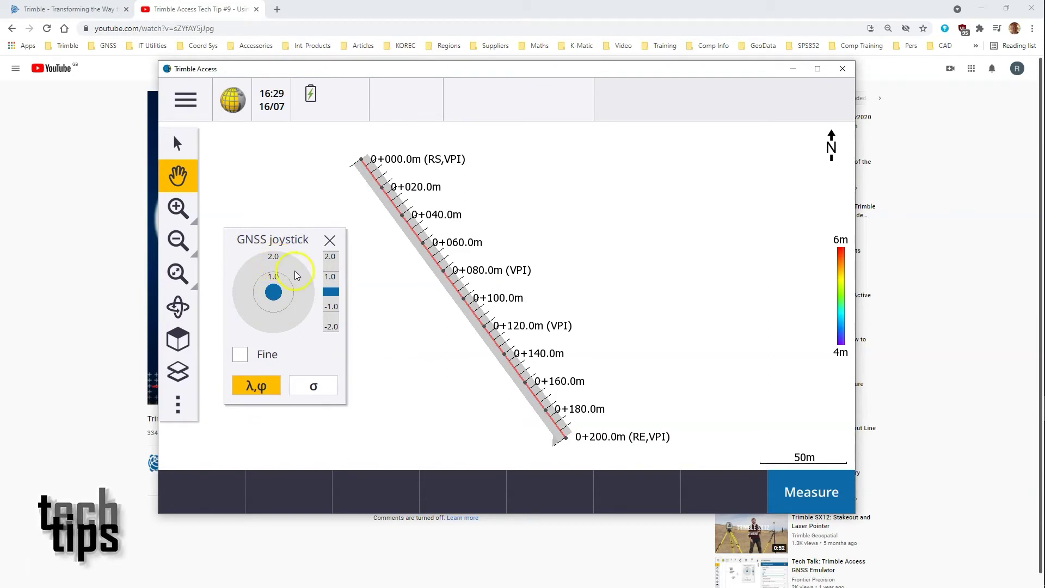
{"action": "left_click", "coordinate": [821, 494]}
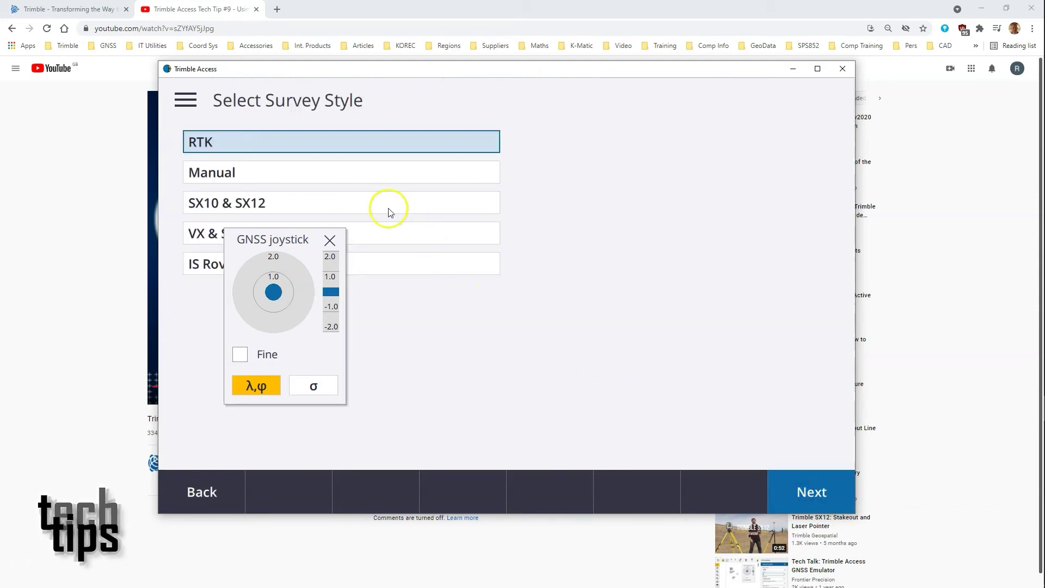
{"action": "left_click", "coordinate": [354, 142]}
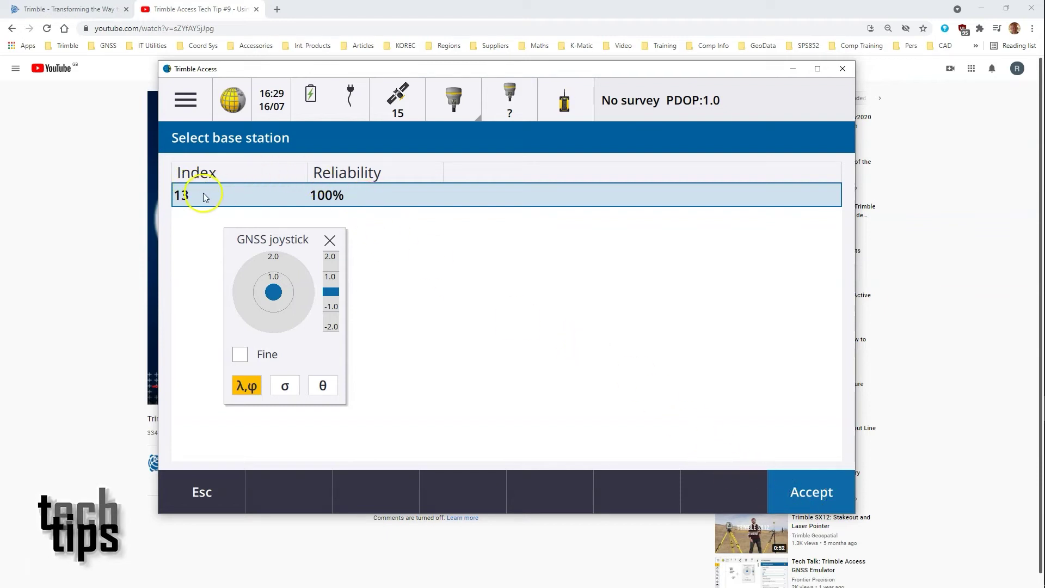
- Accept base station 13 for the RTK survey
{"action": "left_click", "coordinate": [821, 494]}
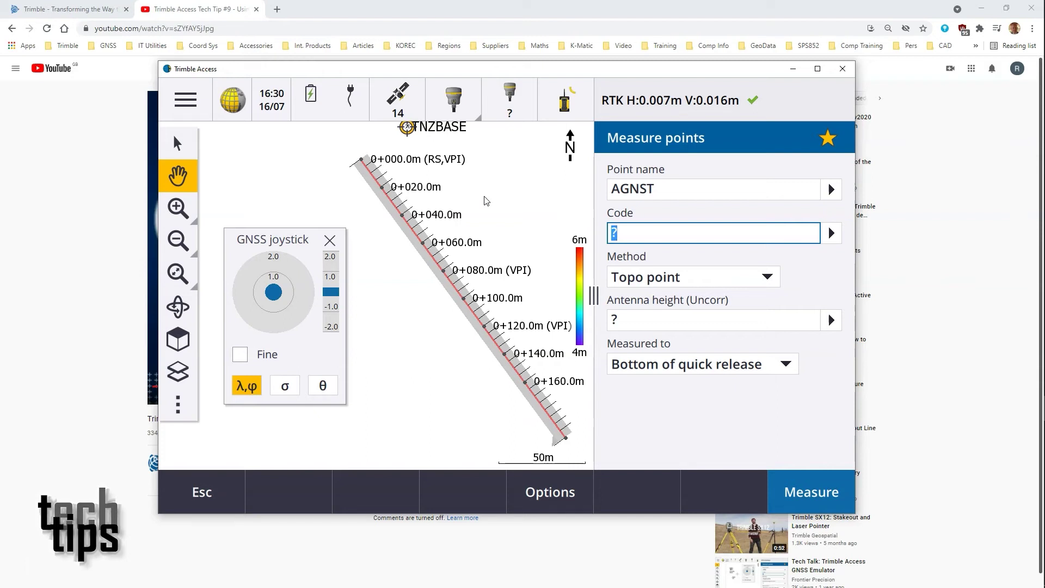
- Set point 1, code SL, Rapid point method, 2.000 m antenna height, then switch the map to Select
{"action": "left_click", "coordinate": [691, 188]}
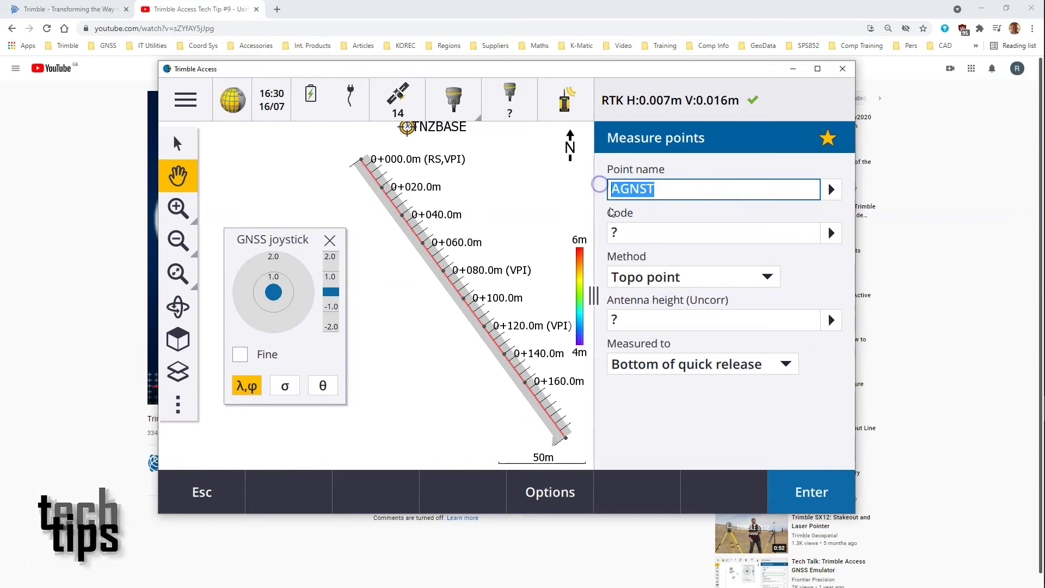
{"action": "type", "text": "1"}
{"action": "left_click", "coordinate": [633, 235]}
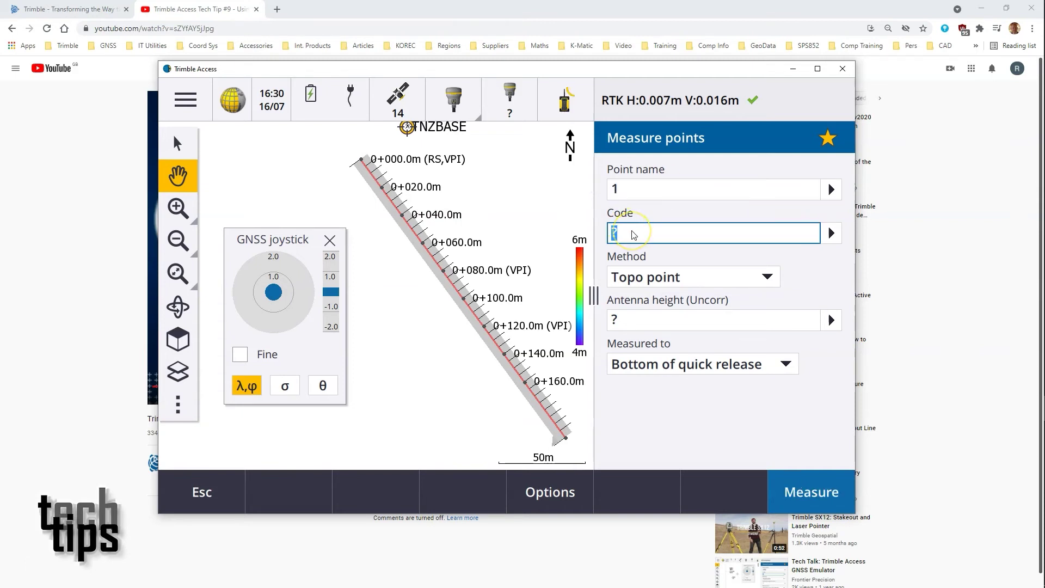
{"action": "type", "text": "SL"}
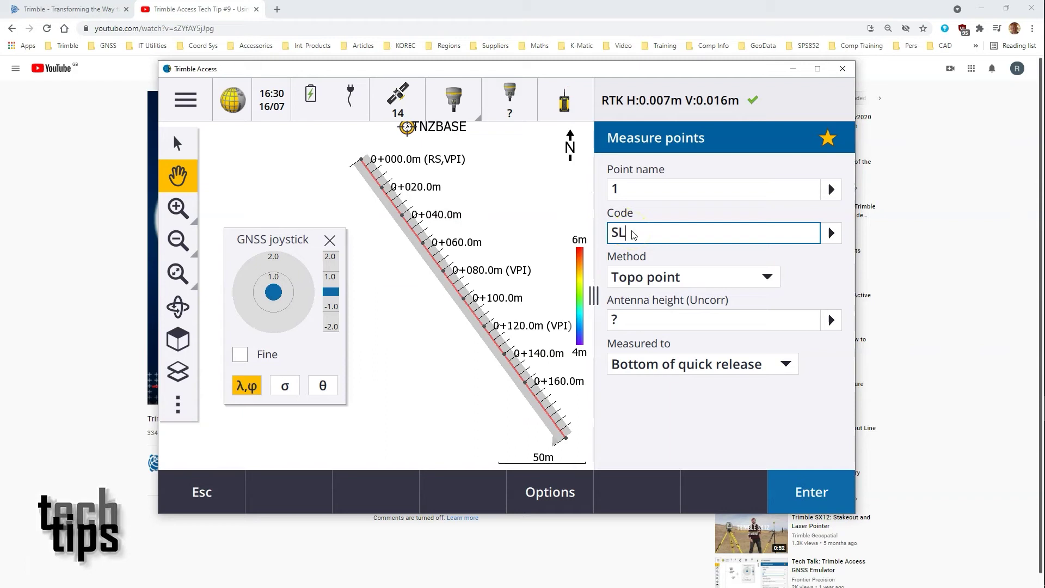
{"action": "left_click", "coordinate": [682, 278]}
{"action": "left_click", "coordinate": [675, 334]}
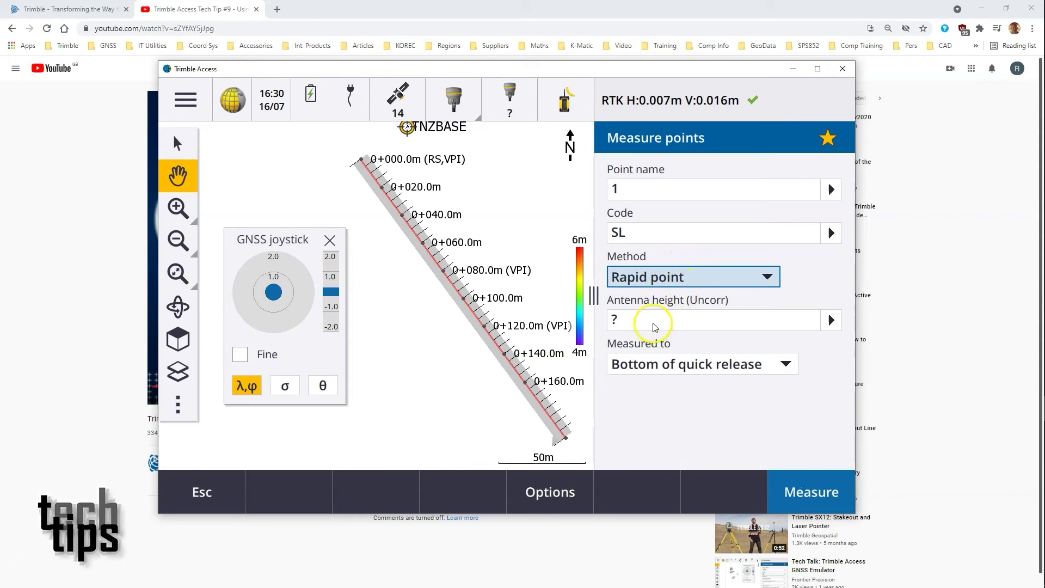
{"action": "left_click", "coordinate": [650, 325]}
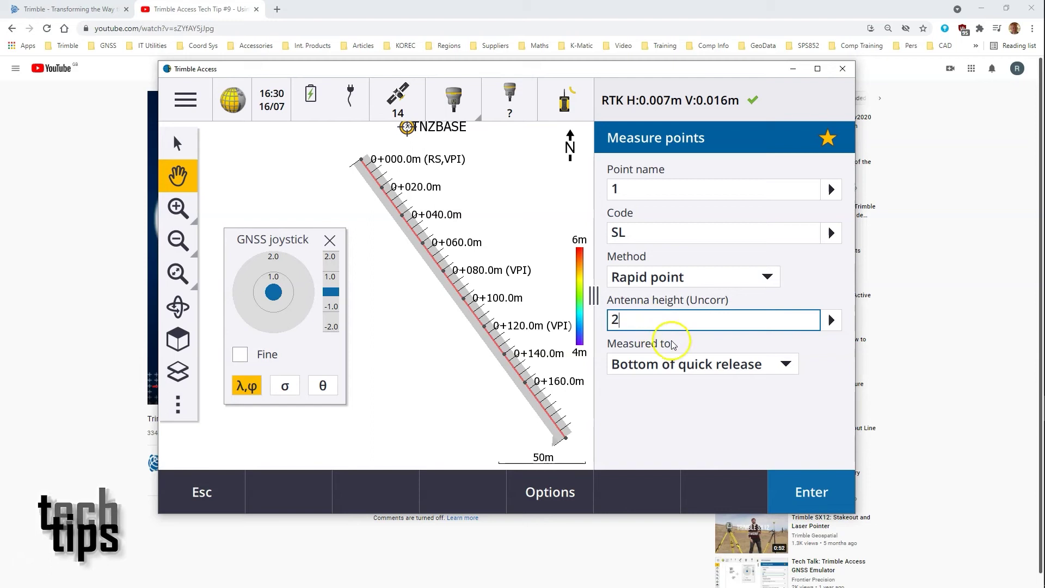
{"action": "key", "text": "Tab"}
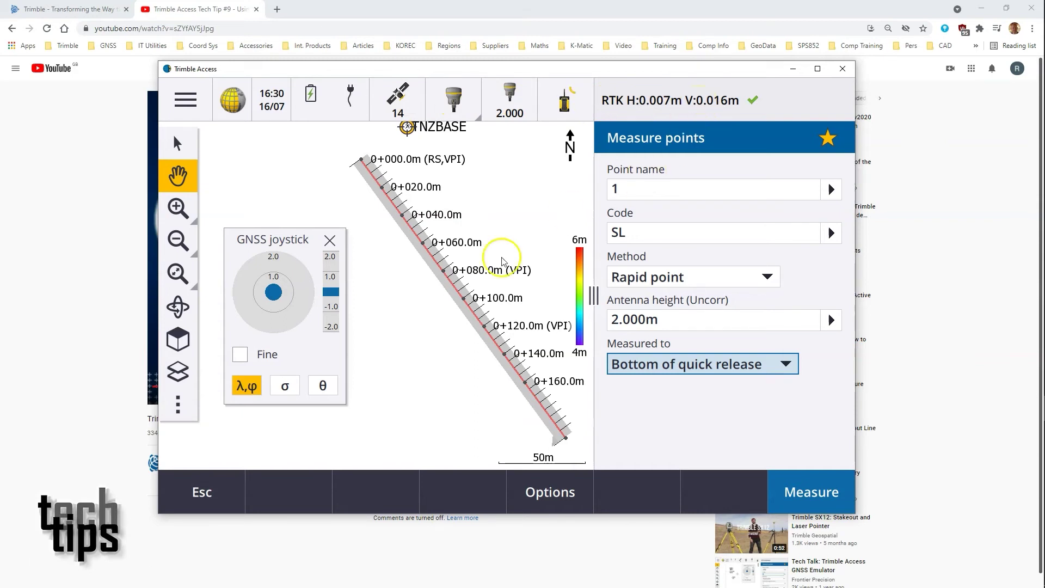
{"action": "left_click", "coordinate": [412, 277]}
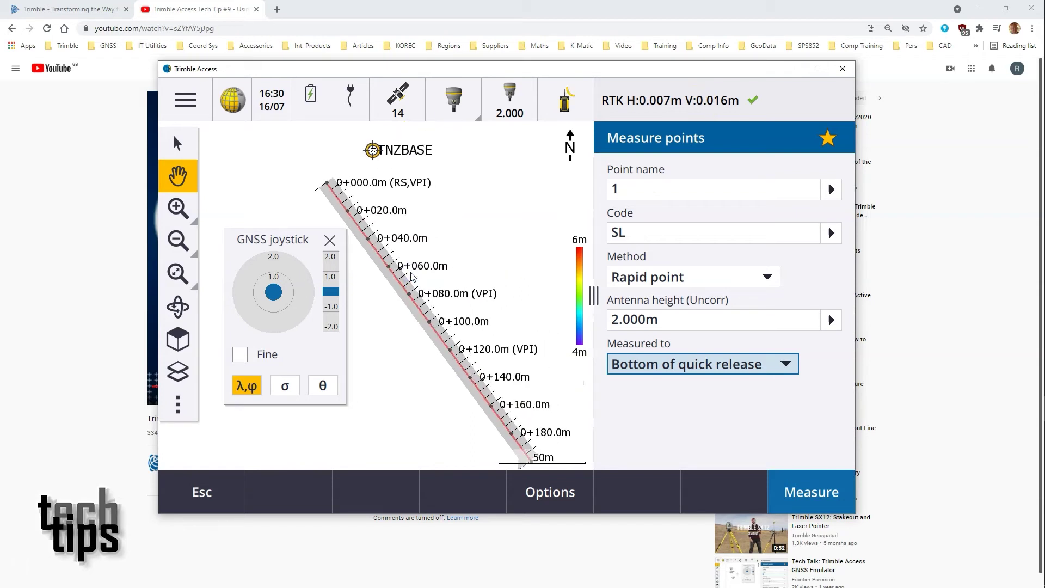
{"action": "left_click", "coordinate": [177, 144]}
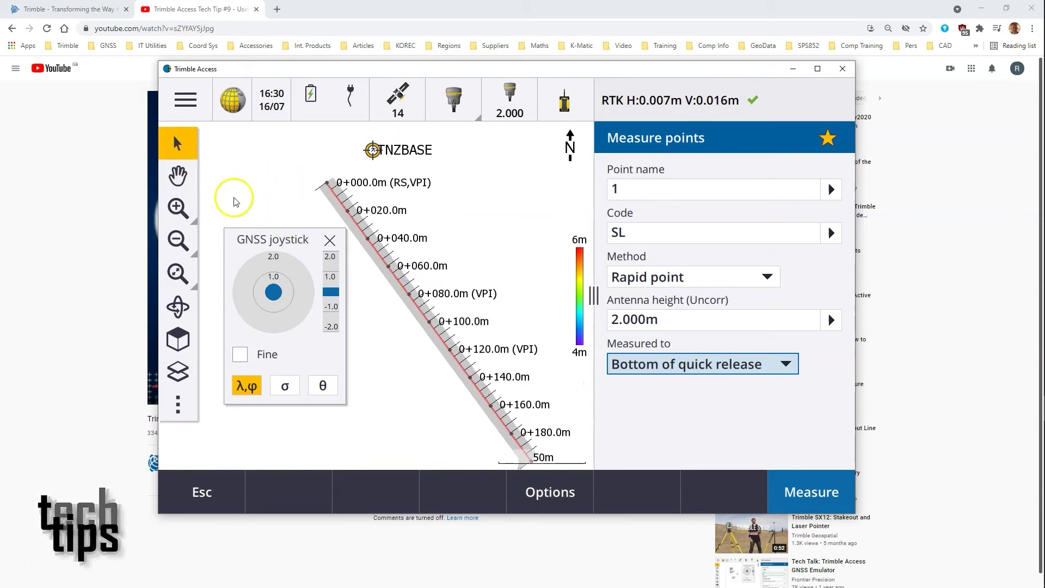
- Move the emulated rover beside the alignment near station 0+080.0m
{"action": "right_click", "coordinate": [443, 249]}
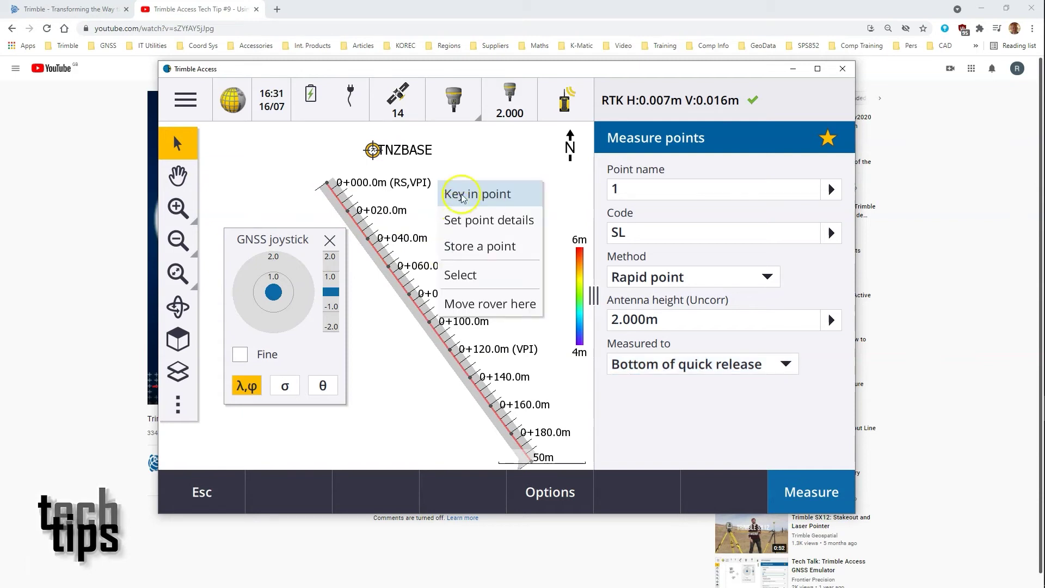
{"action": "left_click", "coordinate": [489, 308]}
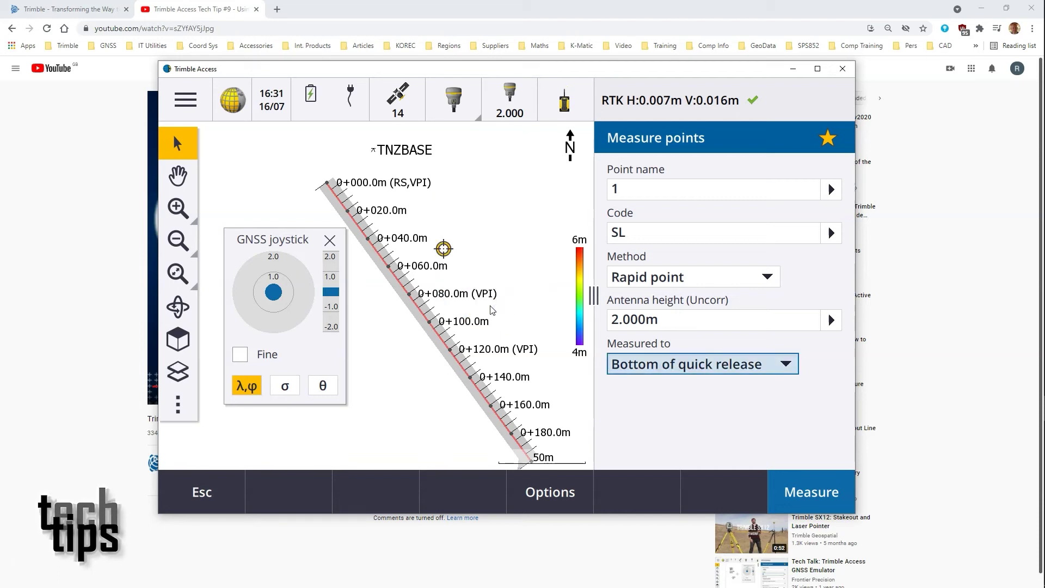
{"action": "left_click", "coordinate": [399, 302]}
{"action": "right_click", "coordinate": [392, 312]}
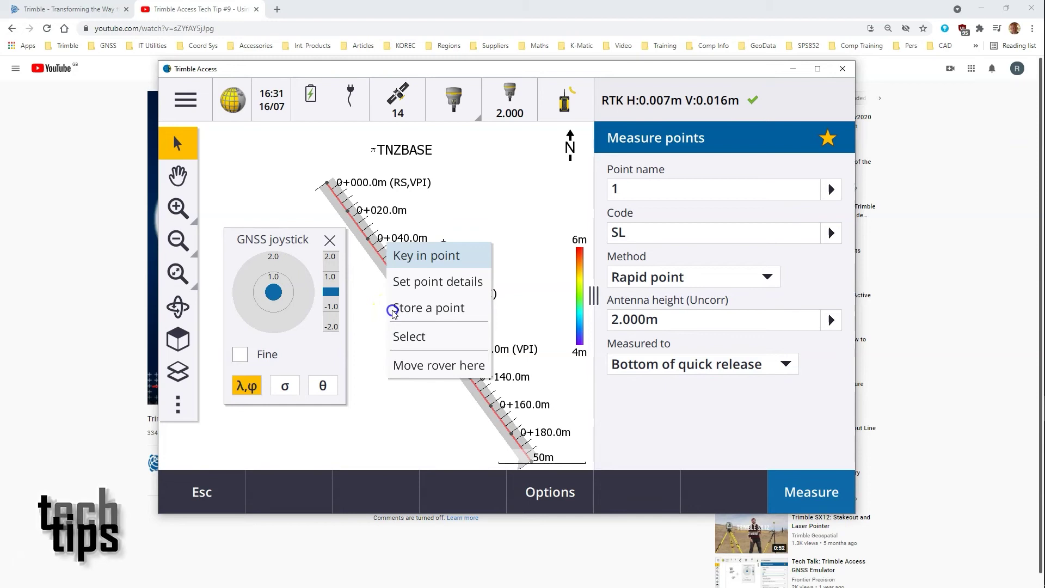
{"action": "left_click", "coordinate": [433, 367]}
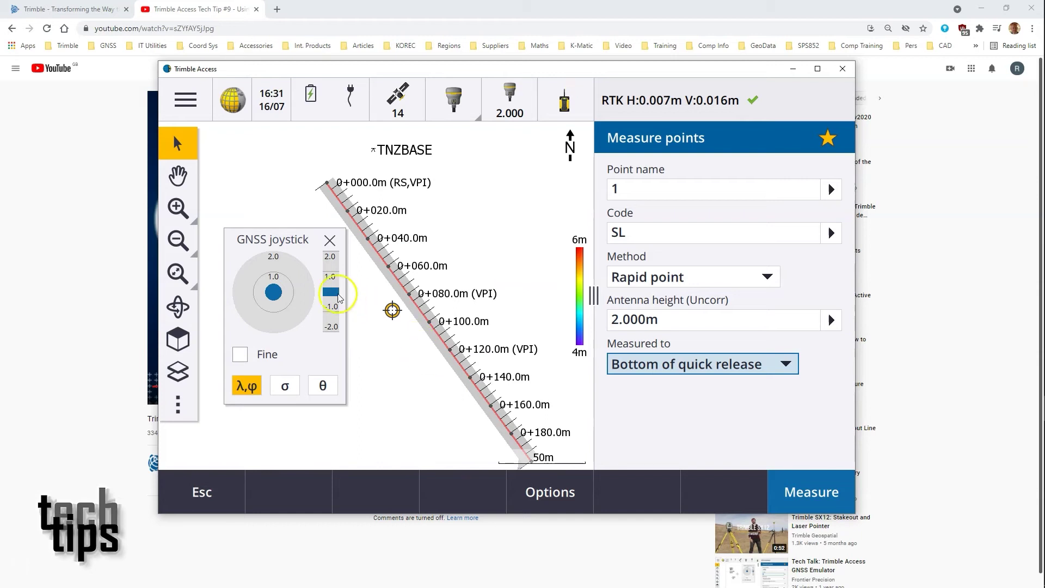
- Nudge the simulated rover north and south to line it up with chainage 0+080m
{"action": "left_click", "coordinate": [273, 257]}
{"action": "left_click", "coordinate": [274, 257]}
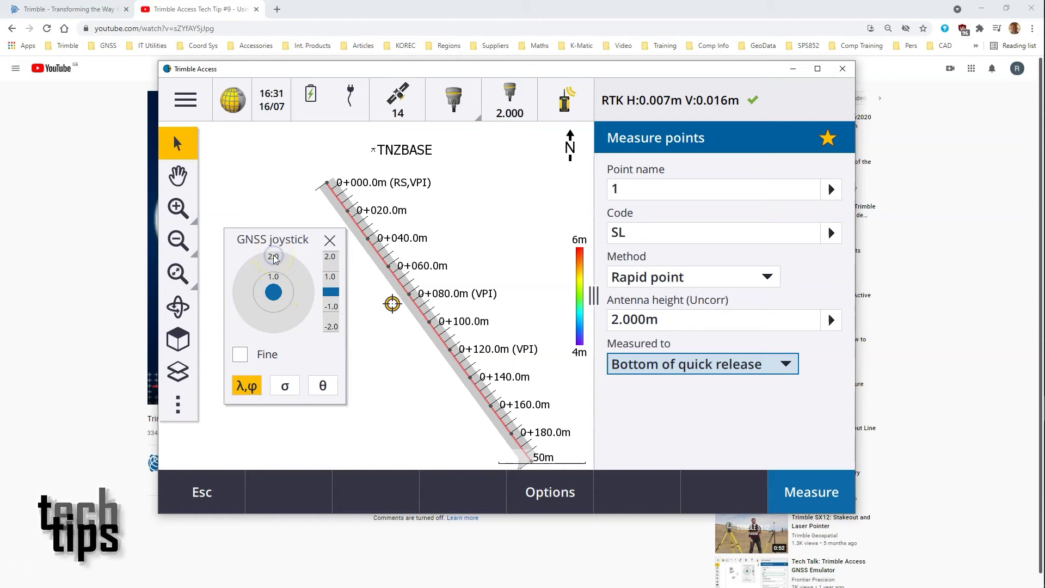
{"action": "left_click", "coordinate": [274, 256]}
{"action": "left_click", "coordinate": [274, 257]}
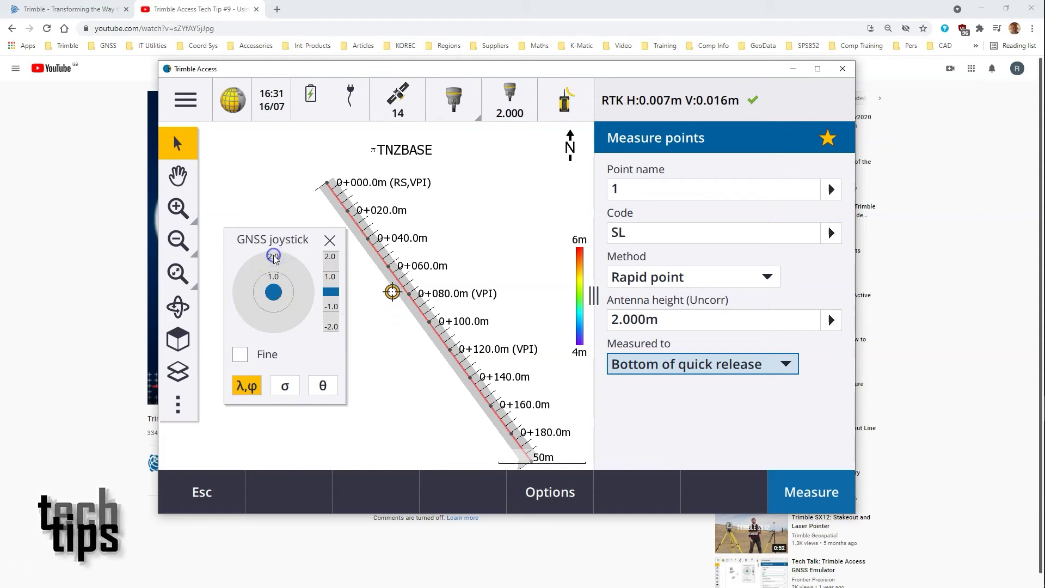
{"action": "left_click", "coordinate": [274, 257]}
{"action": "left_click", "coordinate": [274, 257]}
{"action": "left_click", "coordinate": [273, 331]}
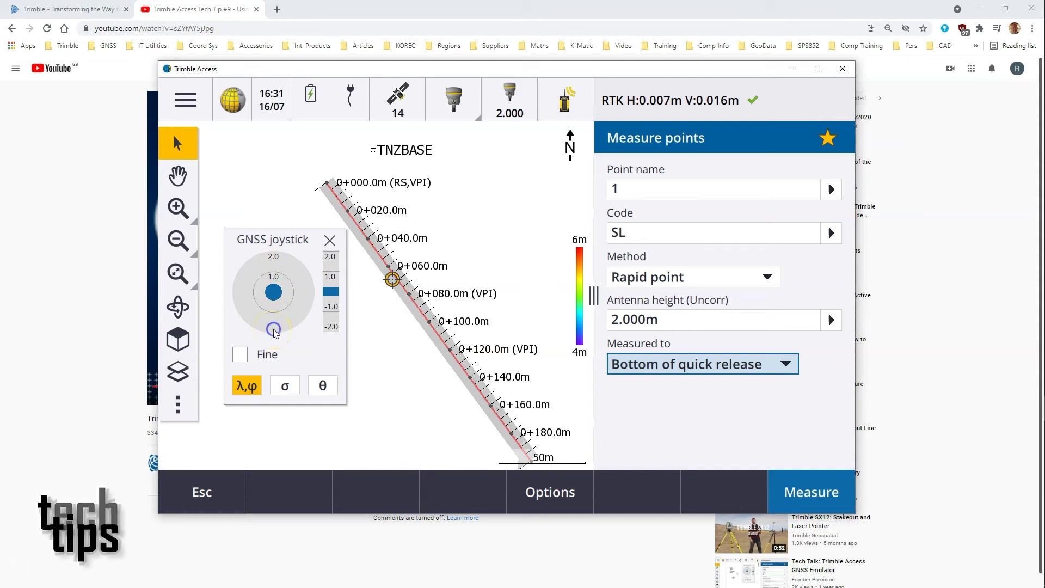
{"action": "left_click", "coordinate": [273, 331]}
{"action": "left_click", "coordinate": [274, 330]}
{"action": "left_click", "coordinate": [277, 291]}
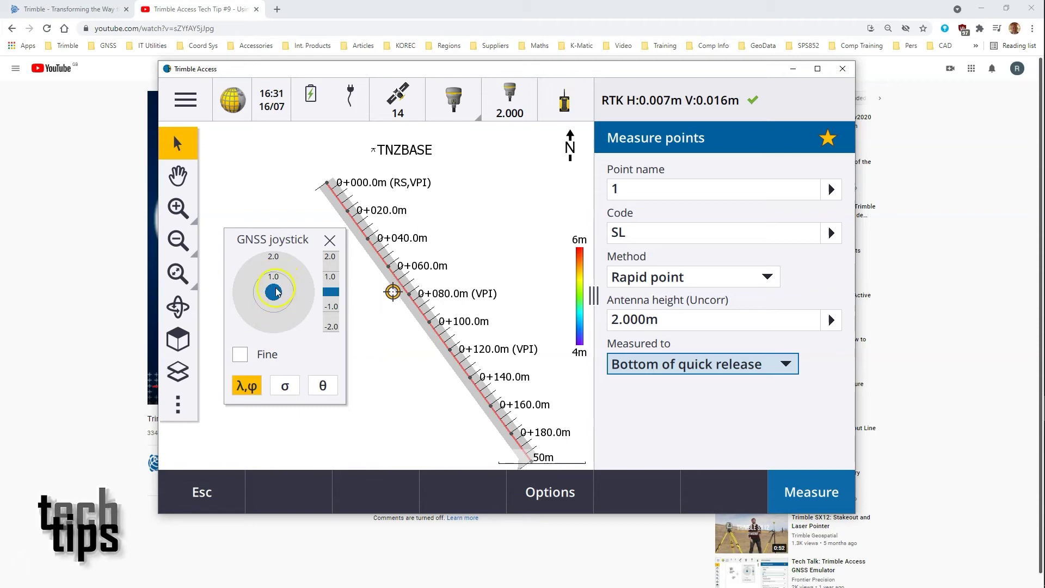
{"action": "left_click", "coordinate": [274, 331]}
{"action": "left_click", "coordinate": [287, 272]}
{"action": "left_click", "coordinate": [289, 273]}
- Step the rover east onto the alignment at 0+080.0m and lower its height
{"action": "left_click", "coordinate": [309, 294]}
{"action": "left_click", "coordinate": [313, 294]}
{"action": "left_click", "coordinate": [314, 294]}
{"action": "left_click", "coordinate": [314, 294]}
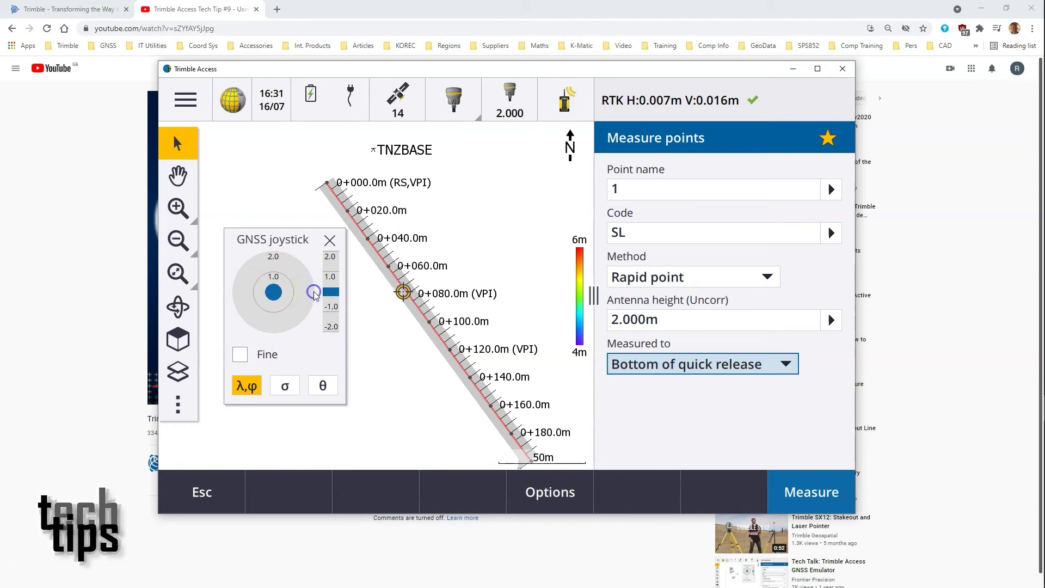
{"action": "left_click", "coordinate": [314, 294]}
{"action": "left_click", "coordinate": [314, 294]}
{"action": "left_click", "coordinate": [314, 294]}
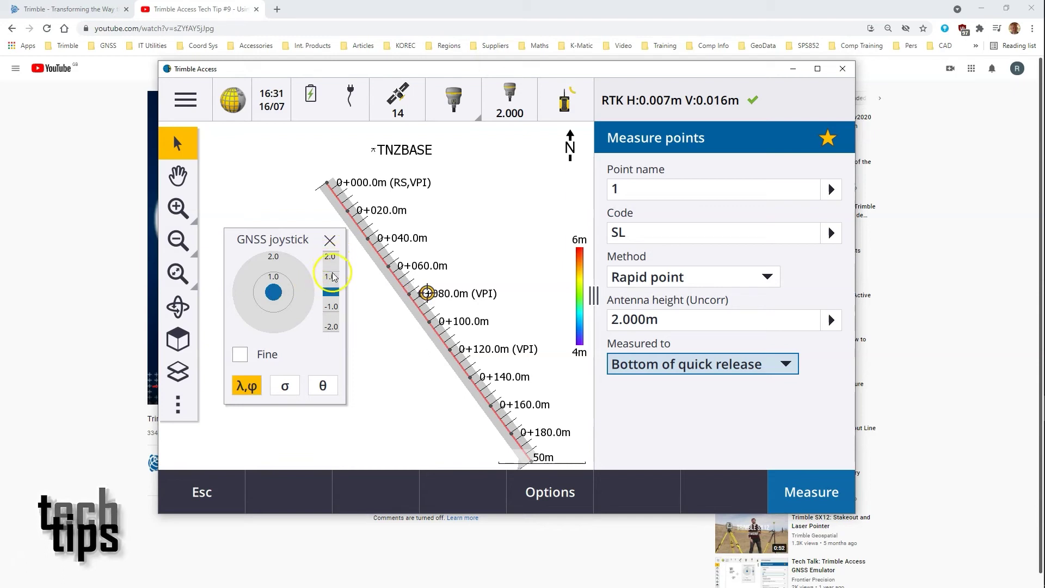
{"action": "left_click", "coordinate": [334, 294]}
{"action": "left_click", "coordinate": [335, 308]}
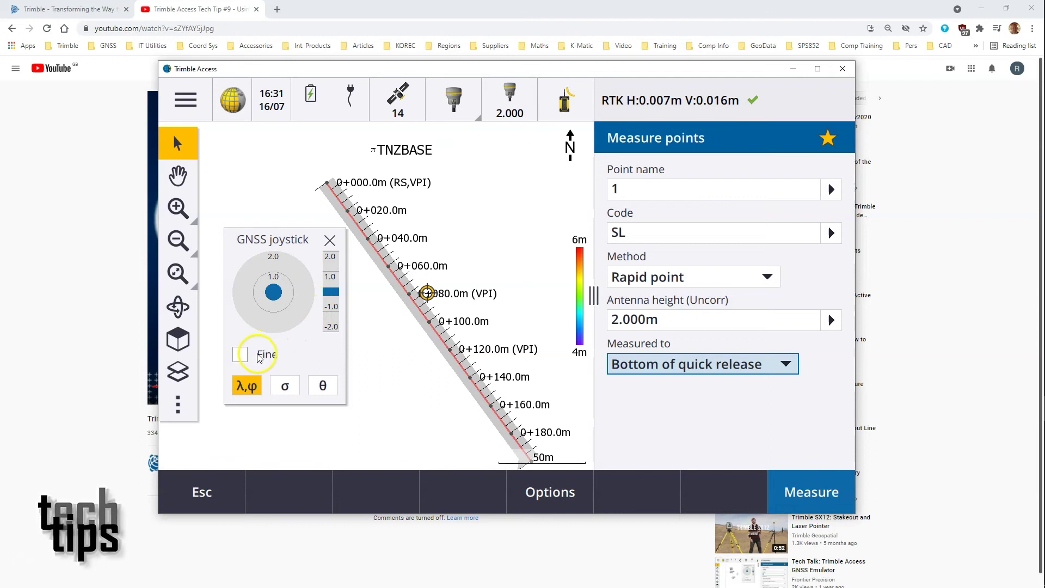
{"action": "left_click", "coordinate": [241, 355]}
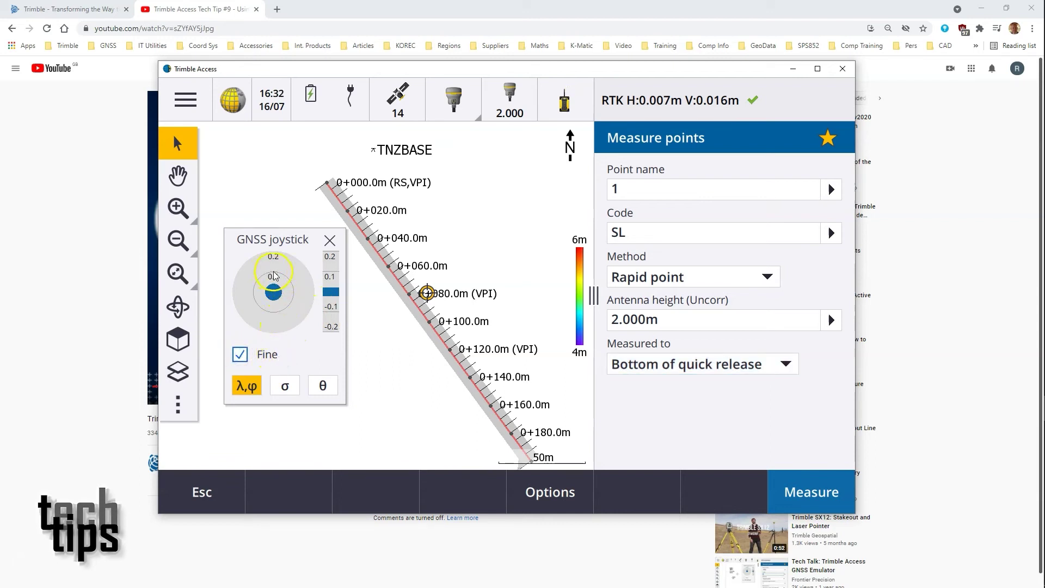
{"action": "left_click", "coordinate": [276, 256]}
{"action": "left_click", "coordinate": [328, 256]}
{"action": "left_click", "coordinate": [239, 355]}
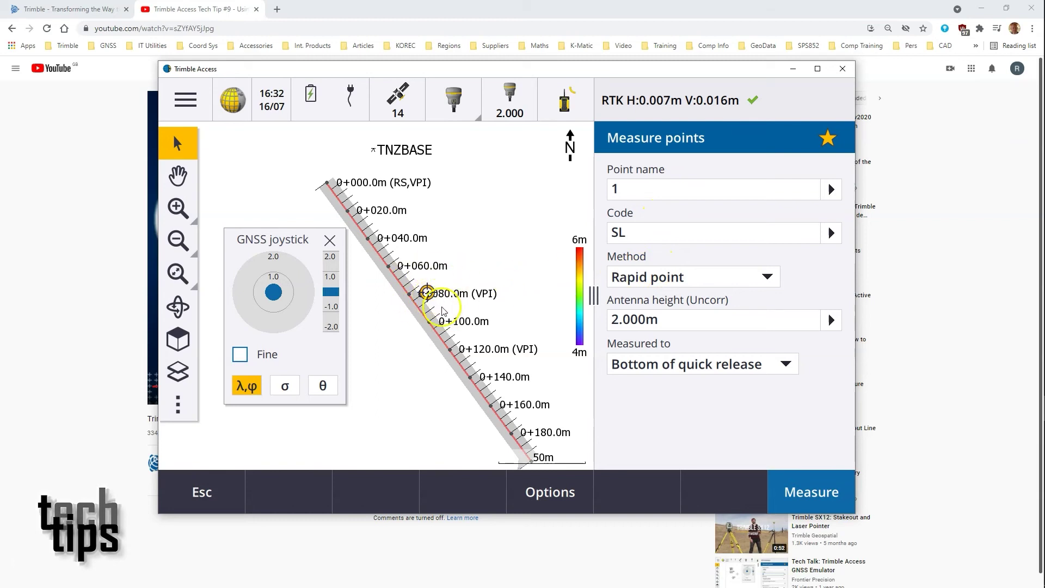
- Move the rover to a new spot just off the alignment and store it as rapid point 2
{"action": "left_click", "coordinate": [815, 494]}
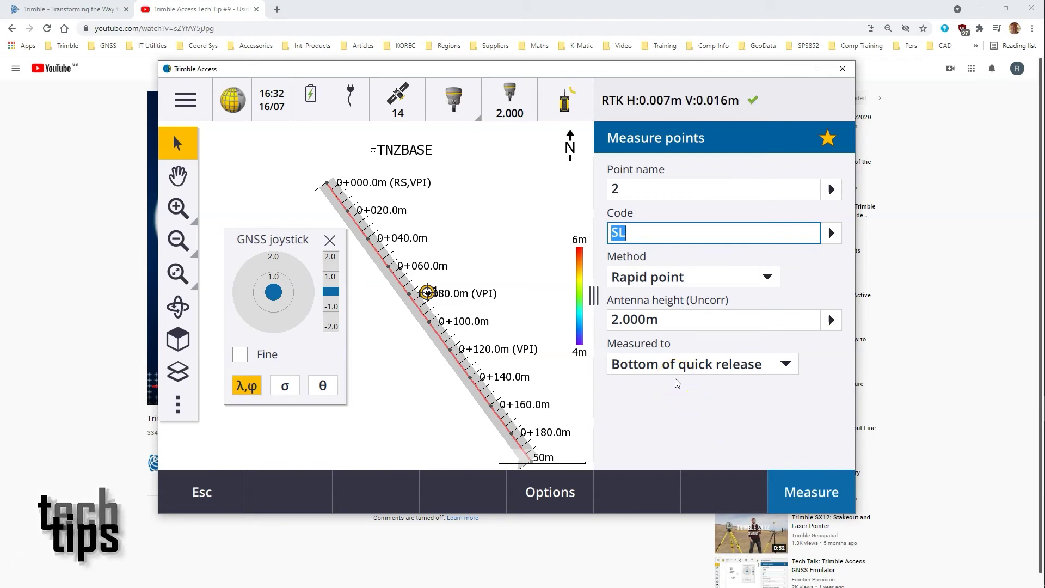
{"action": "right_click", "coordinate": [405, 328]}
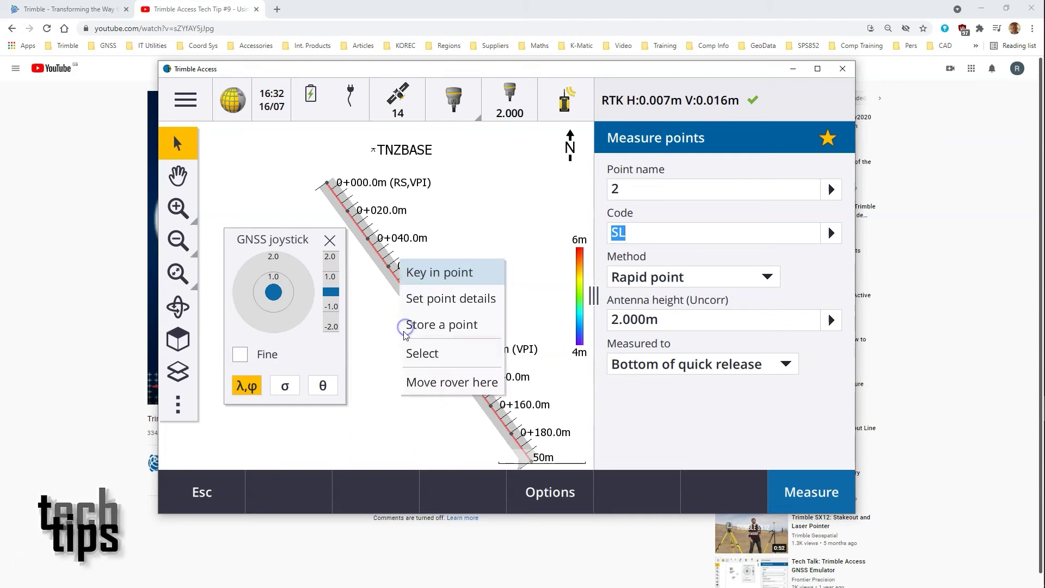
{"action": "left_click", "coordinate": [456, 383]}
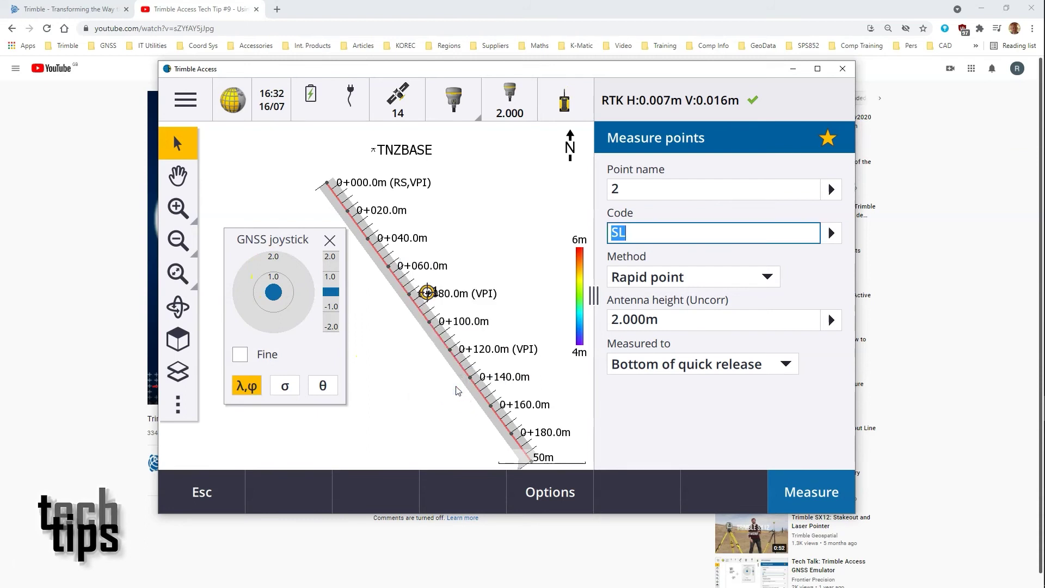
{"action": "left_click", "coordinate": [814, 494]}
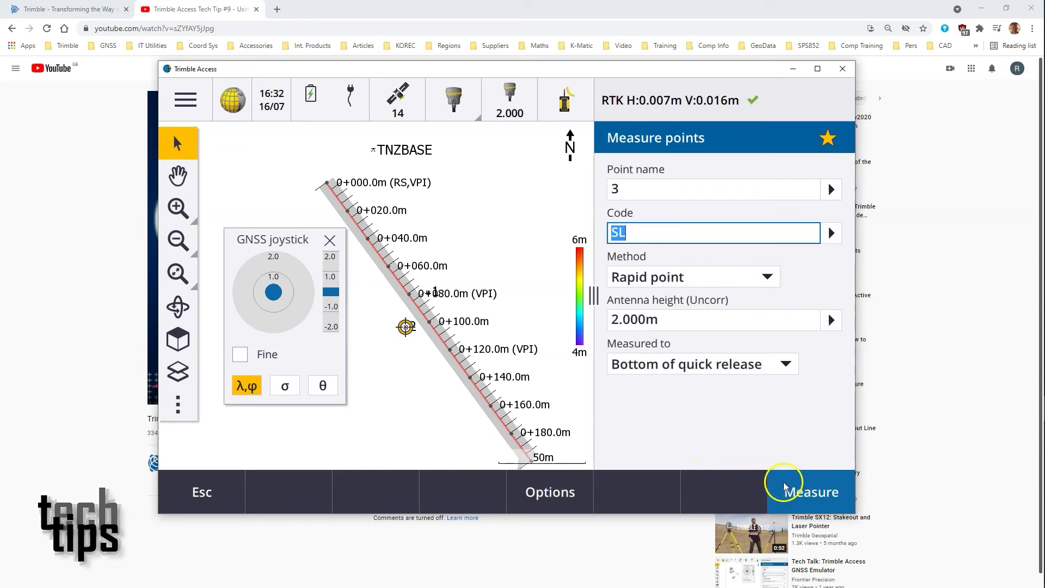
- Close point measuring, zoom the map to stations 0+065–0+120, and select point 1
{"action": "left_click", "coordinate": [210, 495]}
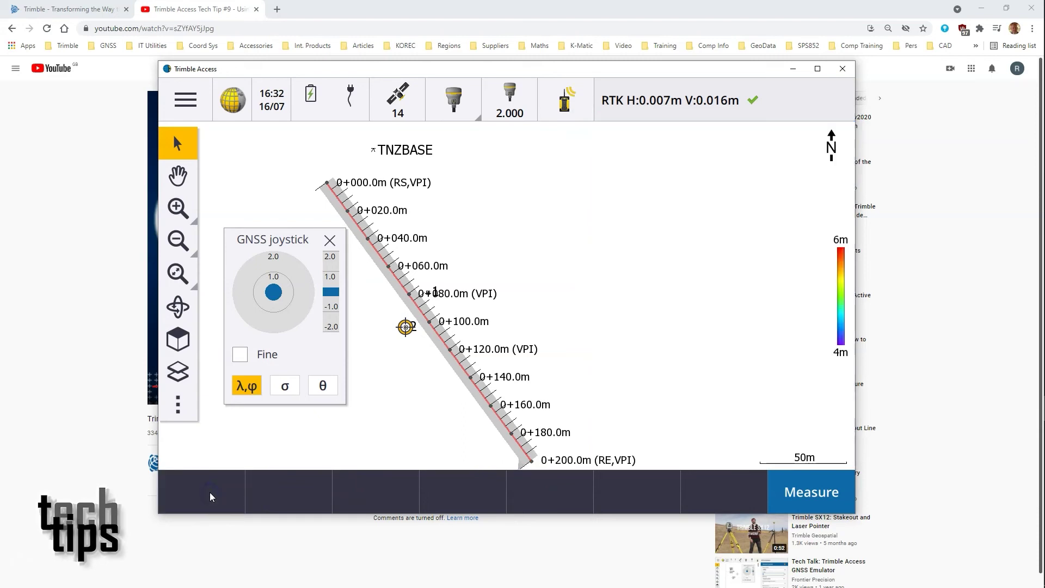
{"action": "left_click", "coordinate": [177, 208]}
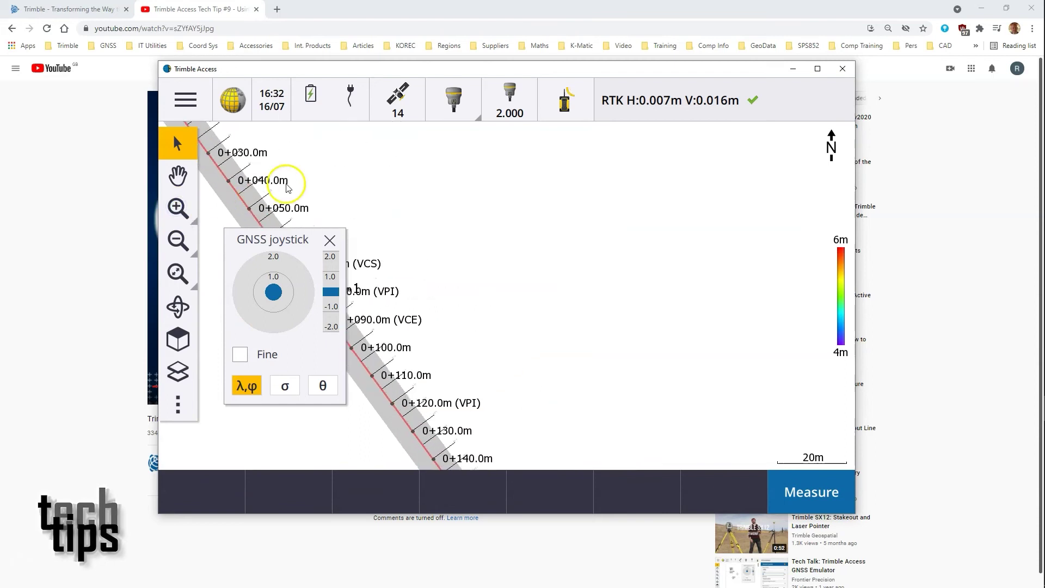
{"action": "left_click", "coordinate": [177, 176]}
{"action": "left_click_drag", "start_coordinate": [397, 240], "coordinate": [648, 210]}
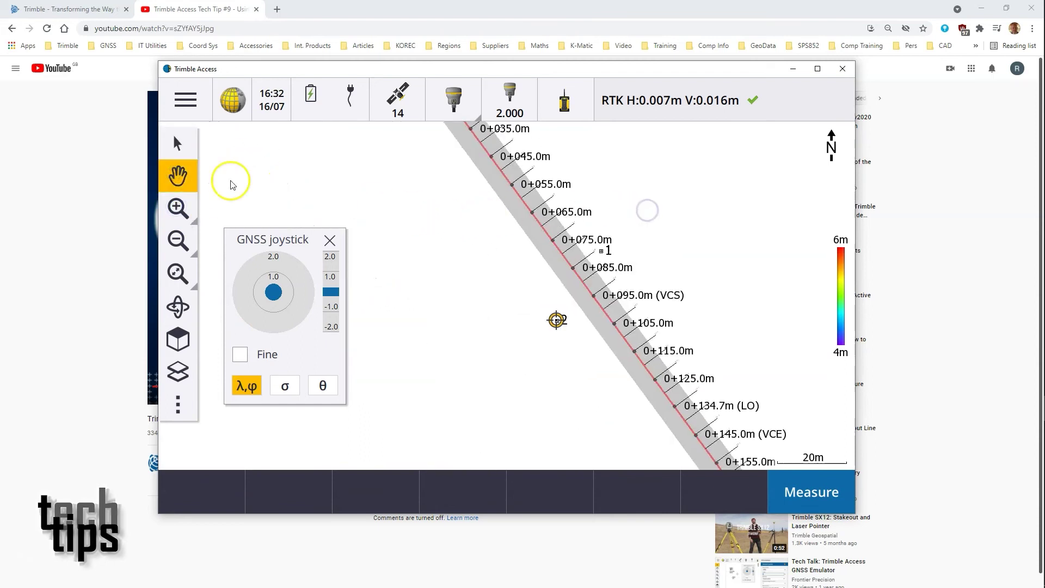
{"action": "left_click", "coordinate": [177, 207]}
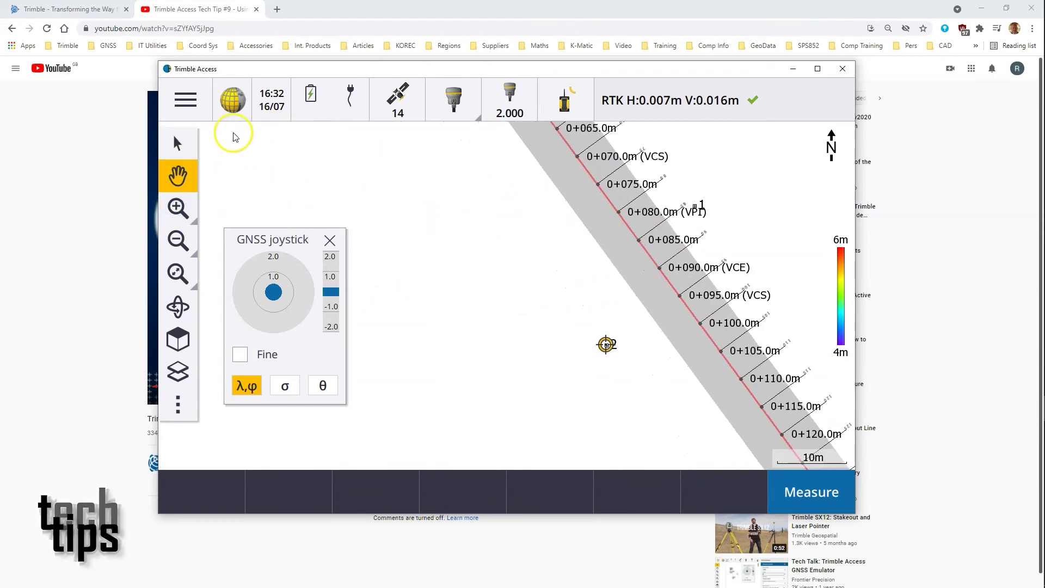
{"action": "left_click", "coordinate": [177, 143]}
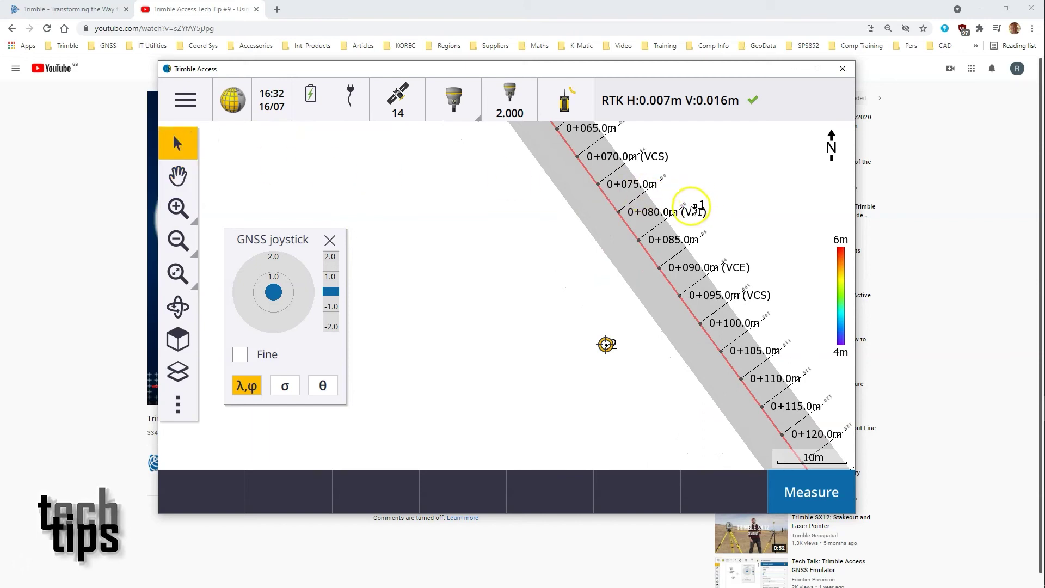
{"action": "left_click", "coordinate": [695, 207]}
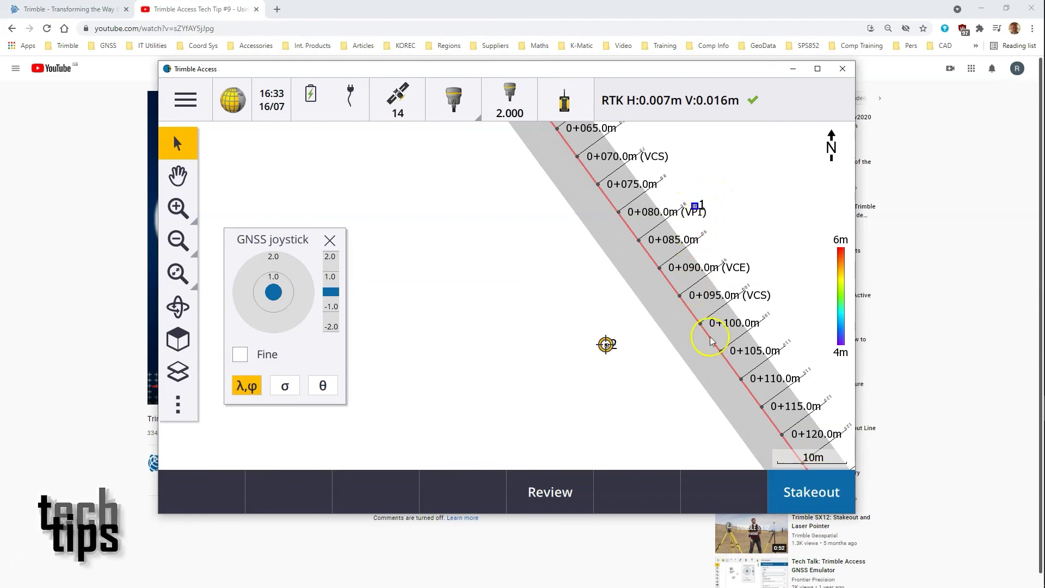
- Start staking out point 1 and move the rover north and east toward it
{"action": "left_click", "coordinate": [804, 492]}
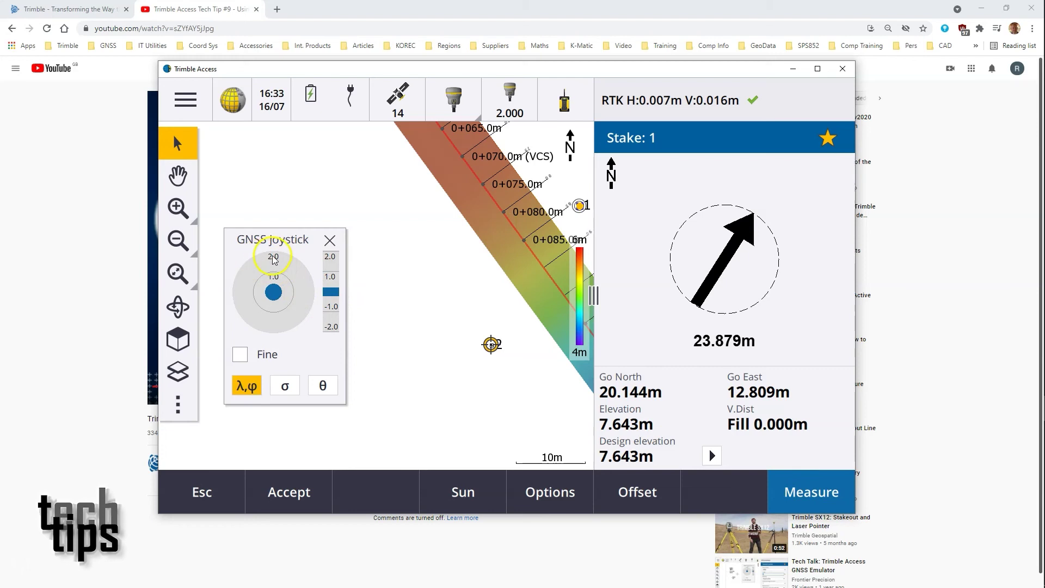
{"action": "left_click", "coordinate": [274, 257]}
{"action": "left_click", "coordinate": [274, 257]}
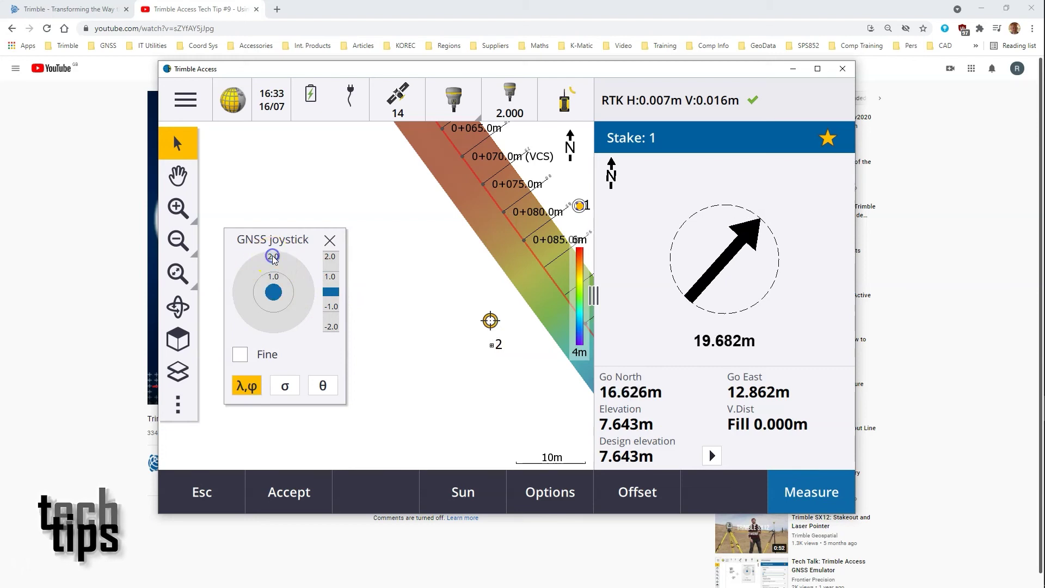
{"action": "left_click", "coordinate": [307, 279]}
{"action": "left_click", "coordinate": [307, 280]}
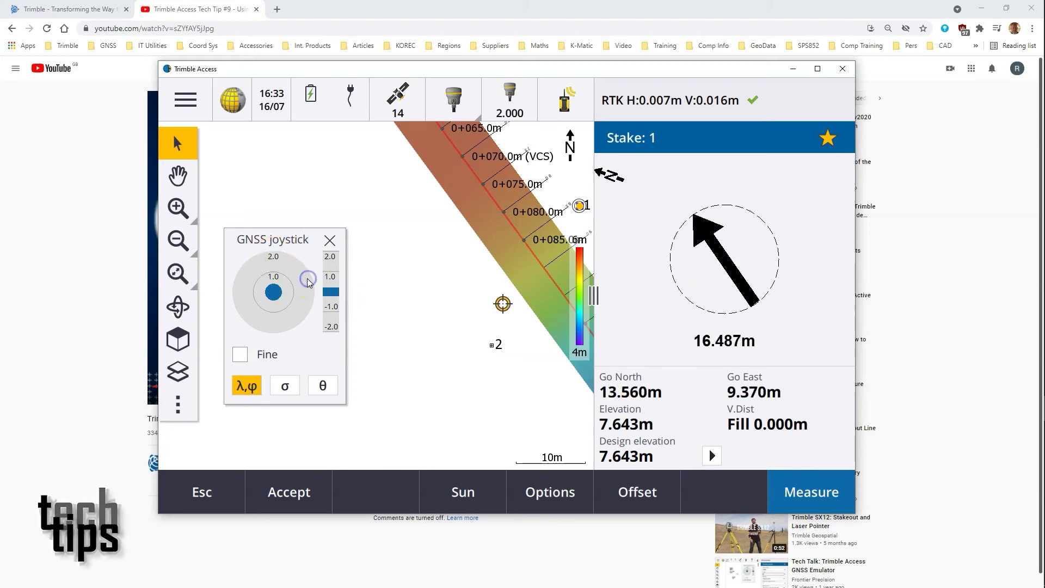
{"action": "left_click", "coordinate": [308, 280]}
{"action": "left_click", "coordinate": [307, 279]}
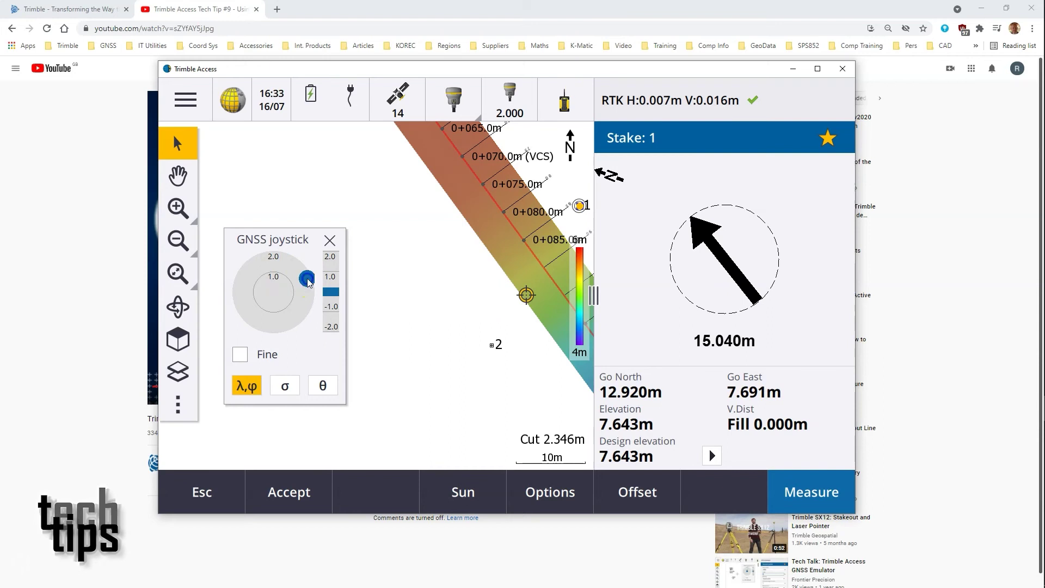
- Keep moving the rover north onto point 1's line
{"action": "left_click", "coordinate": [275, 261]}
{"action": "left_click", "coordinate": [274, 262]}
{"action": "left_click", "coordinate": [275, 262]}
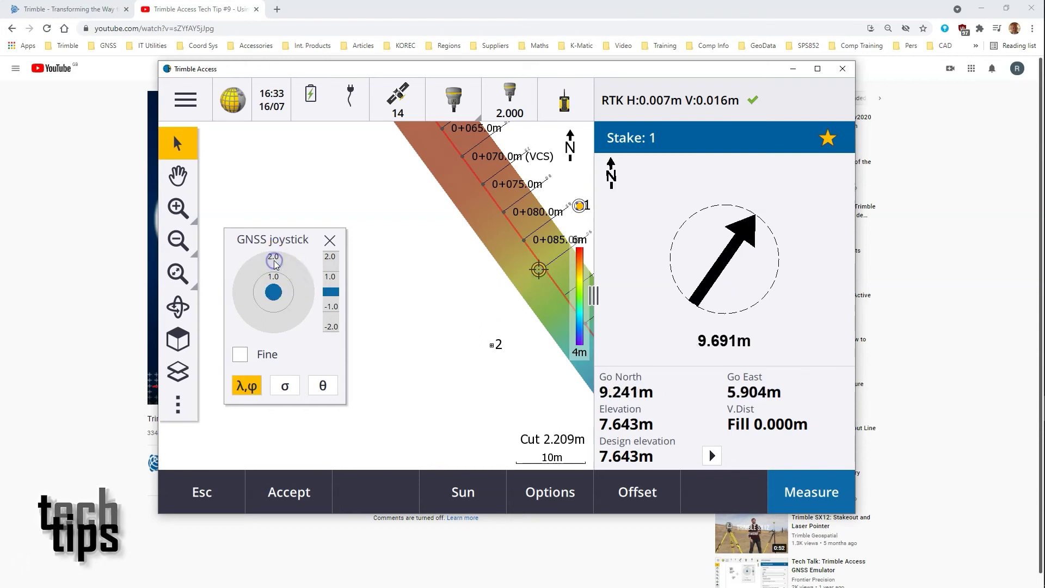
{"action": "left_click", "coordinate": [275, 262]}
{"action": "left_click", "coordinate": [275, 262]}
{"action": "left_click", "coordinate": [276, 262]}
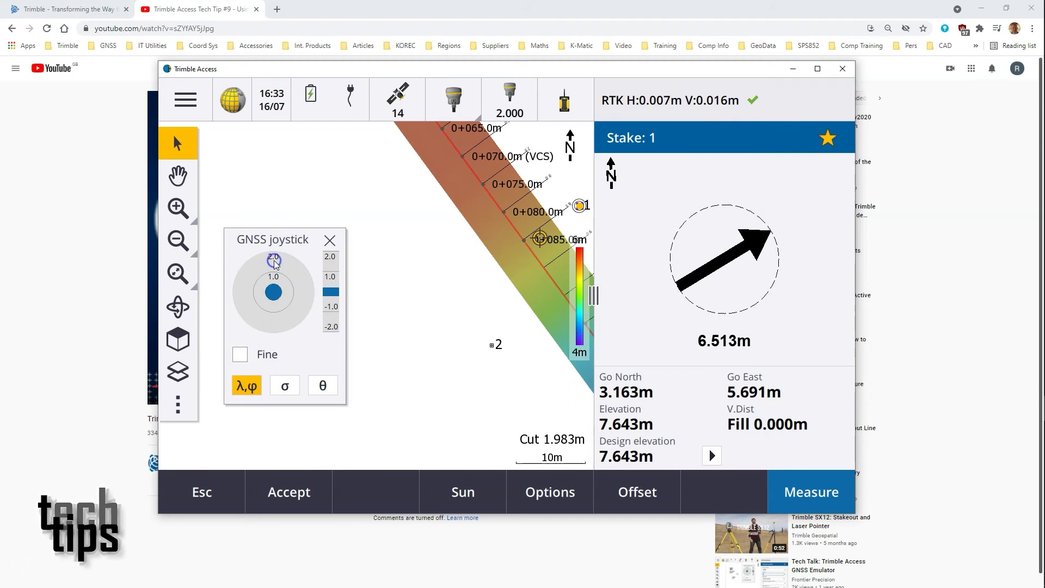
{"action": "left_click", "coordinate": [275, 262]}
{"action": "left_click", "coordinate": [276, 262]}
- Nudge the rover east to within about a metre of point 1, then exit the stakeout
{"action": "left_click", "coordinate": [298, 296]}
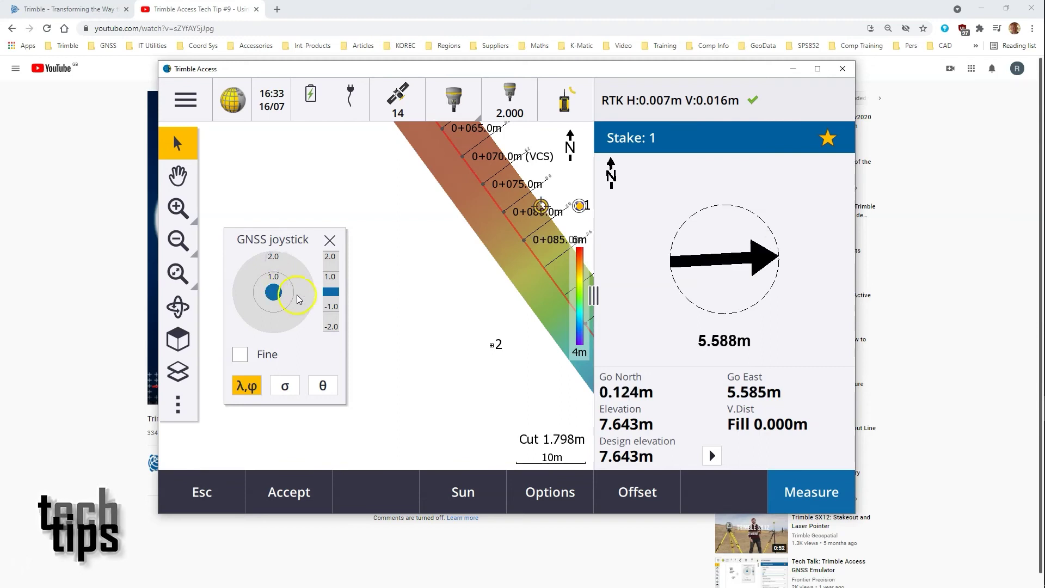
{"action": "left_click", "coordinate": [292, 295]}
{"action": "left_click", "coordinate": [292, 295]}
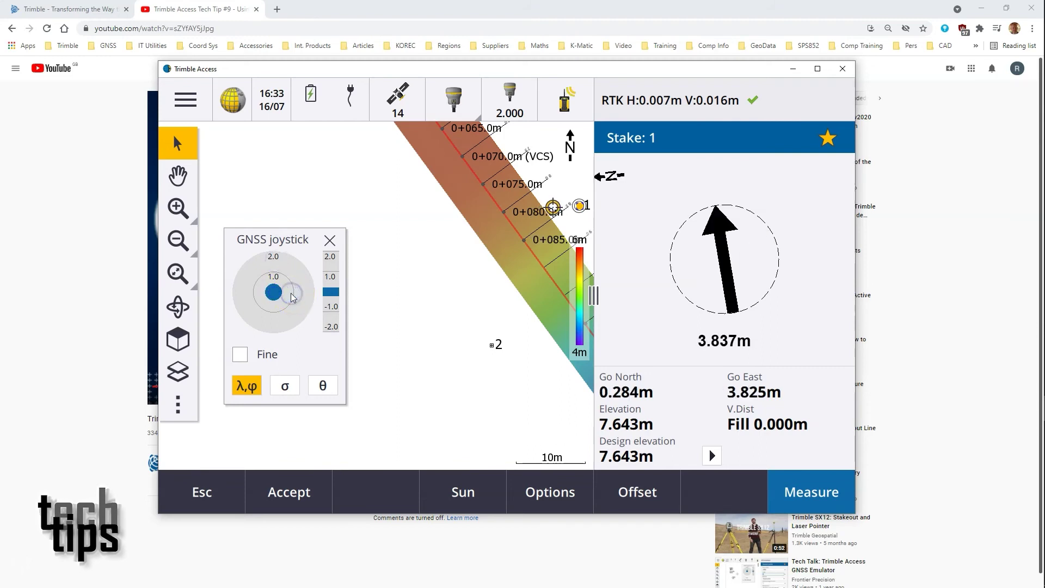
{"action": "left_click", "coordinate": [292, 295]}
{"action": "left_click", "coordinate": [292, 295]}
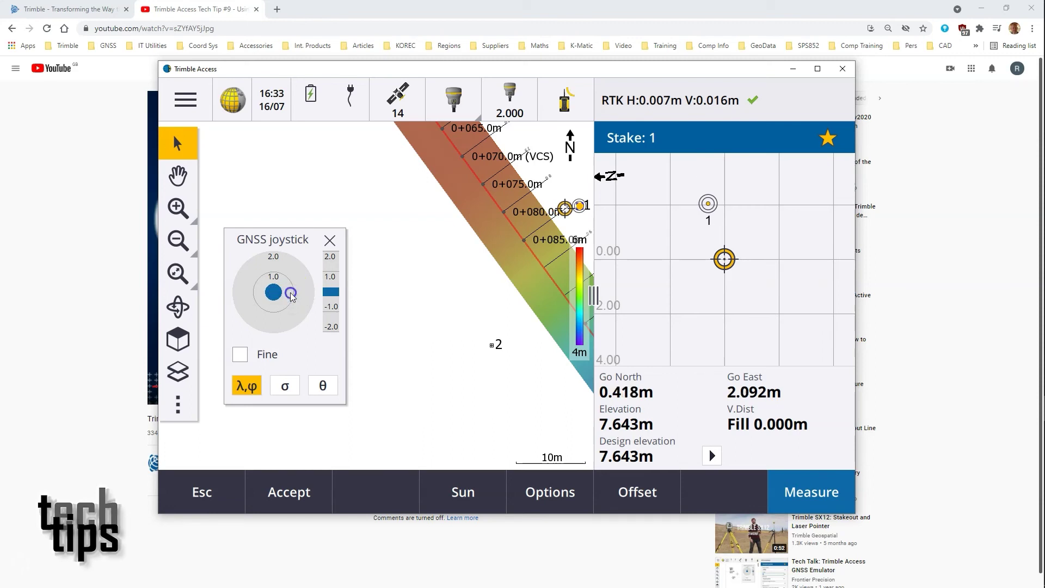
{"action": "left_click", "coordinate": [292, 297]}
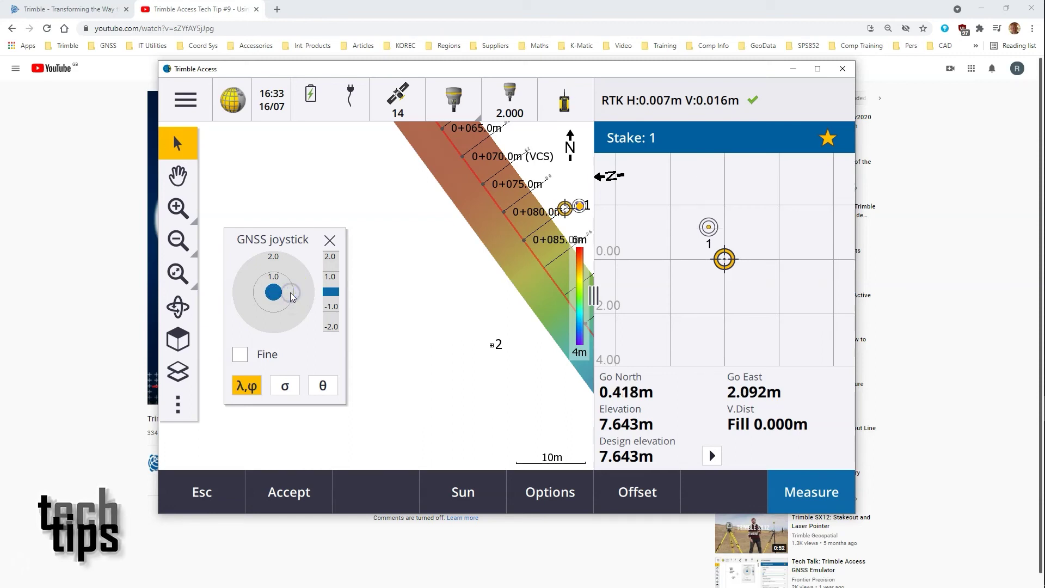
{"action": "left_click", "coordinate": [213, 500]}
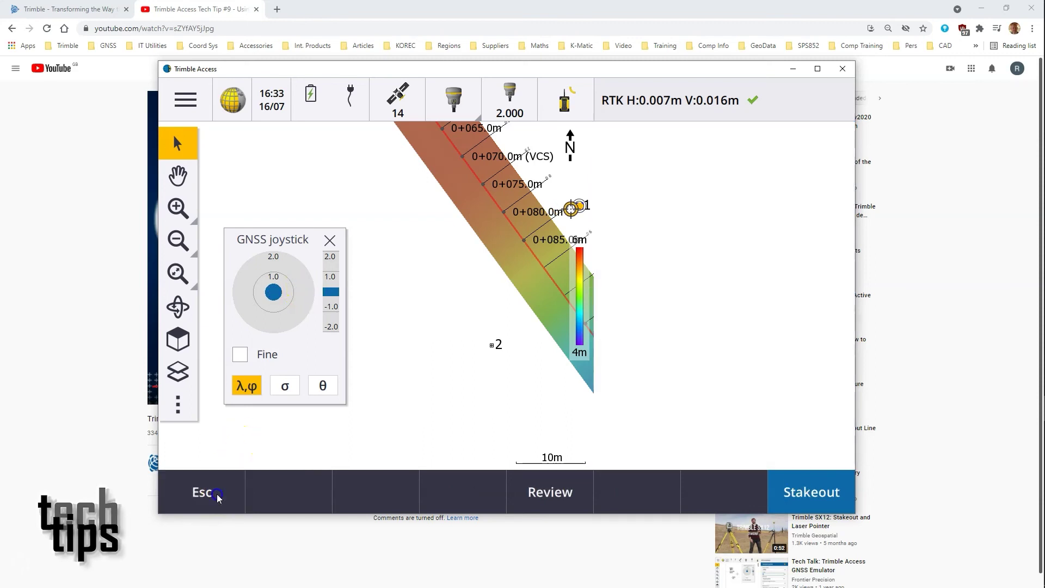
- Stake the CL (June Road (Finish)) alignment using 'To the alignment', then close the form
{"action": "left_click", "coordinate": [554, 284]}
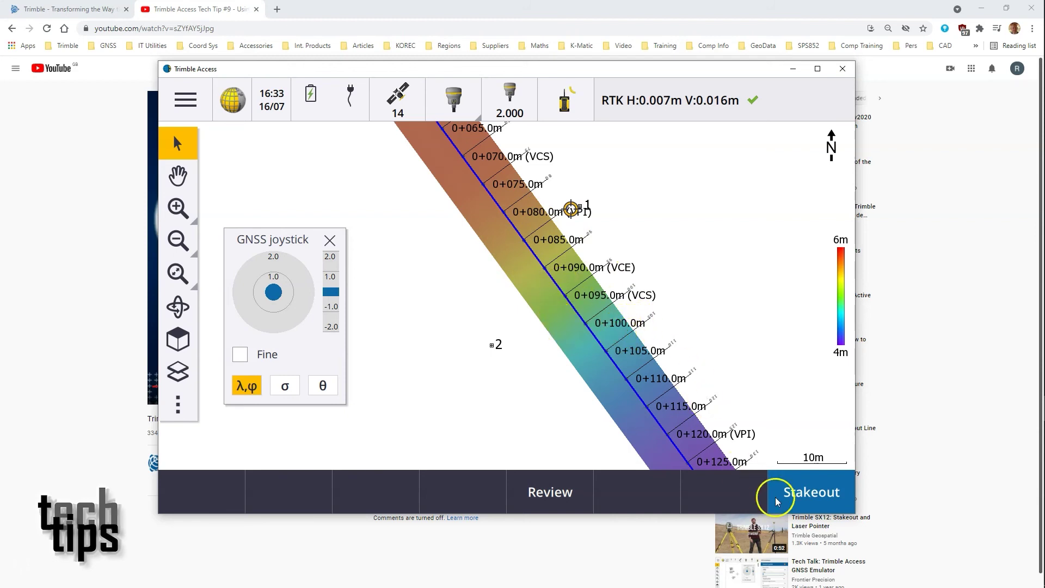
{"action": "left_click", "coordinate": [814, 492]}
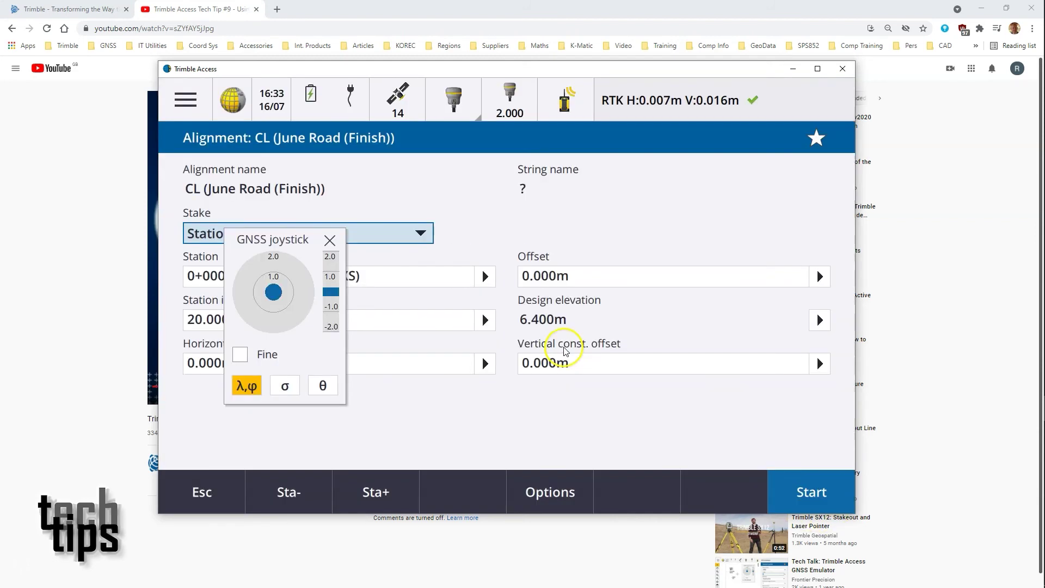
{"action": "left_click_drag", "start_coordinate": [273, 243], "coordinate": [725, 211]}
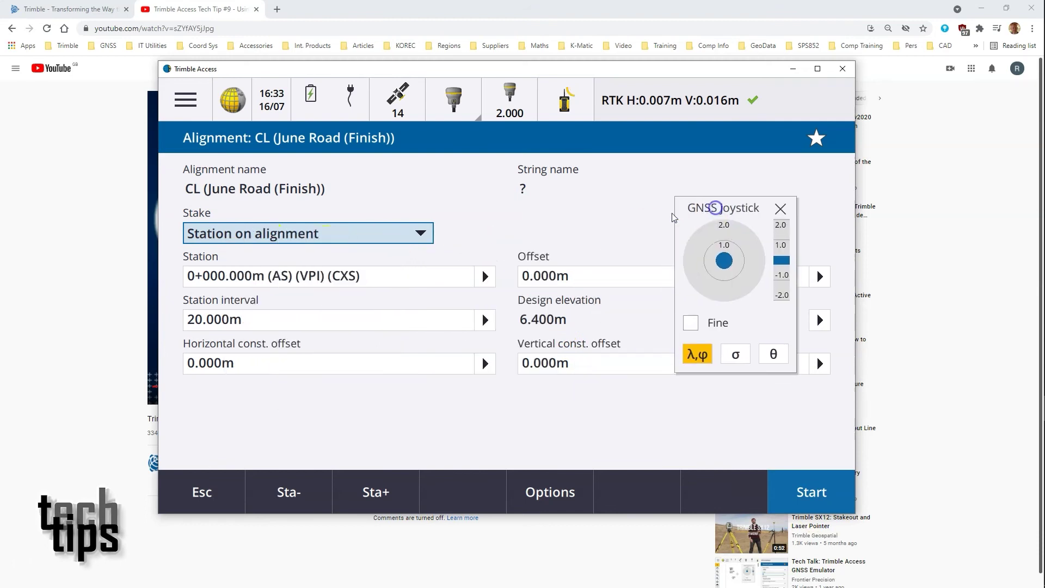
{"action": "left_click", "coordinate": [421, 233]}
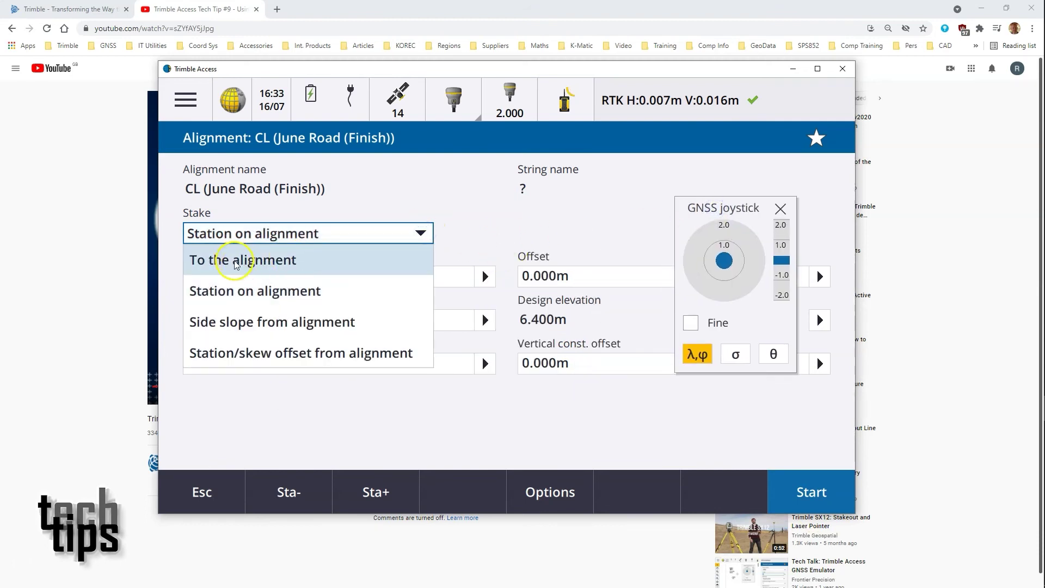
{"action": "left_click", "coordinate": [249, 261]}
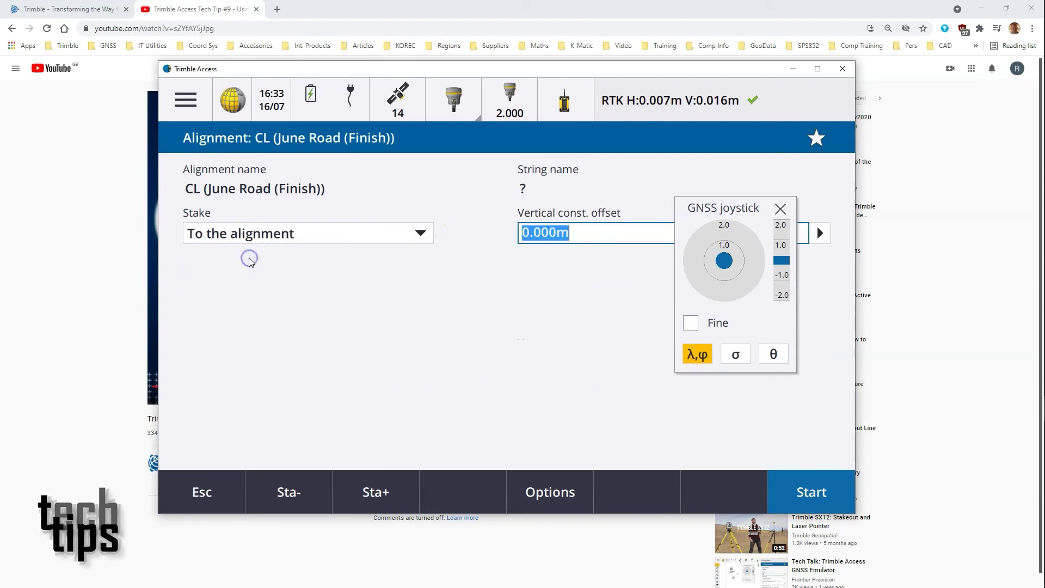
{"action": "left_click", "coordinate": [218, 494]}
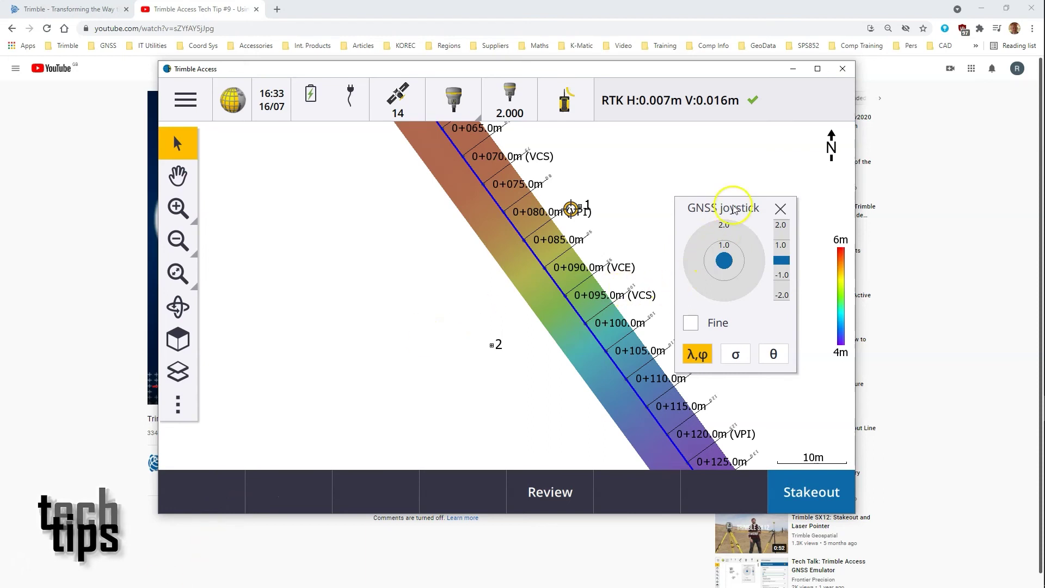
{"action": "left_click_drag", "start_coordinate": [731, 208], "coordinate": [273, 274]}
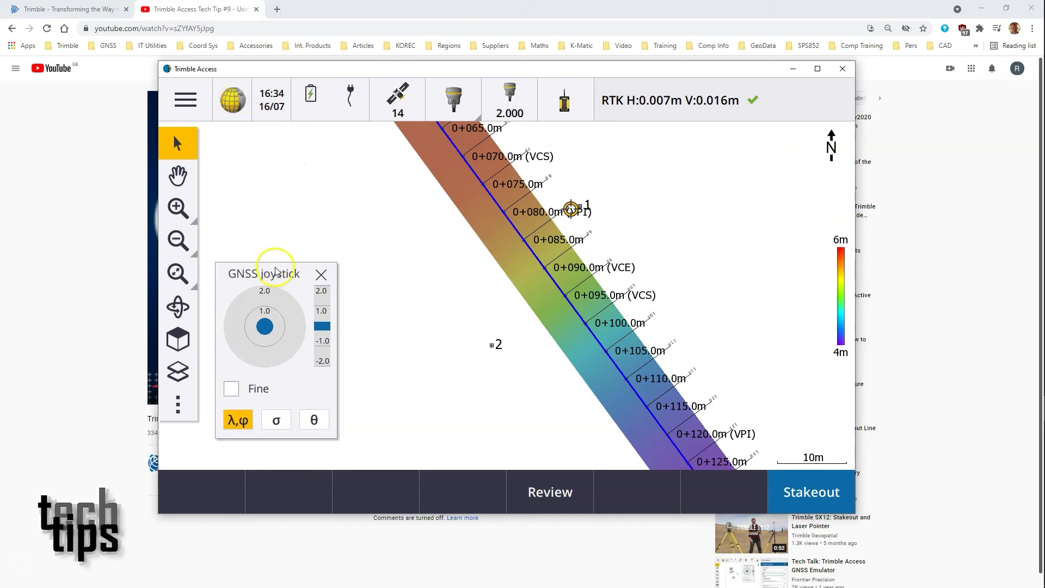
{"action": "mouse_move", "coordinate": [278, 273]}
{"action": "left_mouse_down"}
{"action": "mouse_move", "coordinate": [301, 293]}
{"action": "mouse_move", "coordinate": [293, 283]}
{"action": "left_mouse_up"}
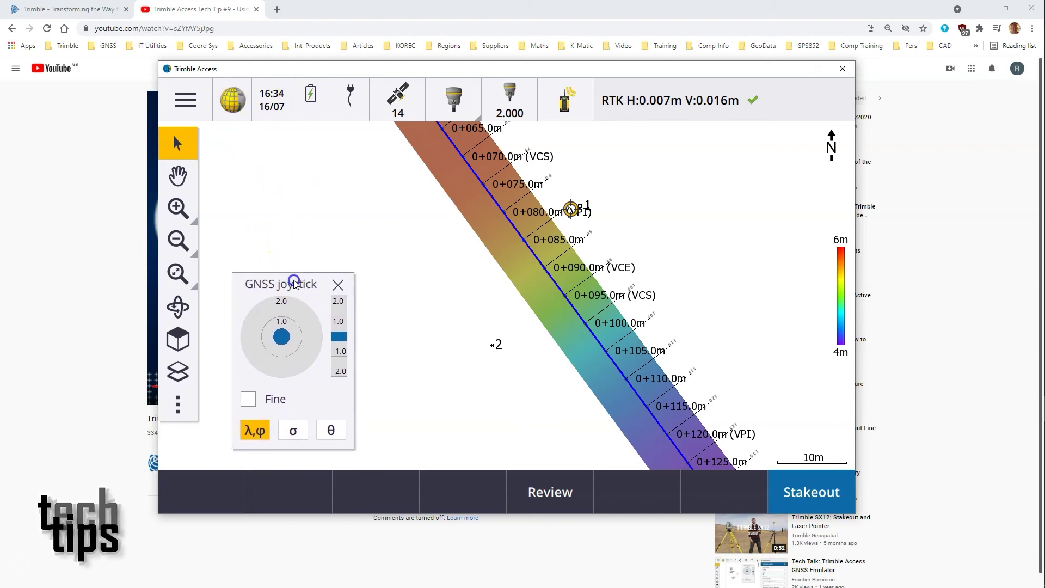
- Switch to the Roads application from the Choose application screen
{"action": "left_click", "coordinate": [239, 102]}
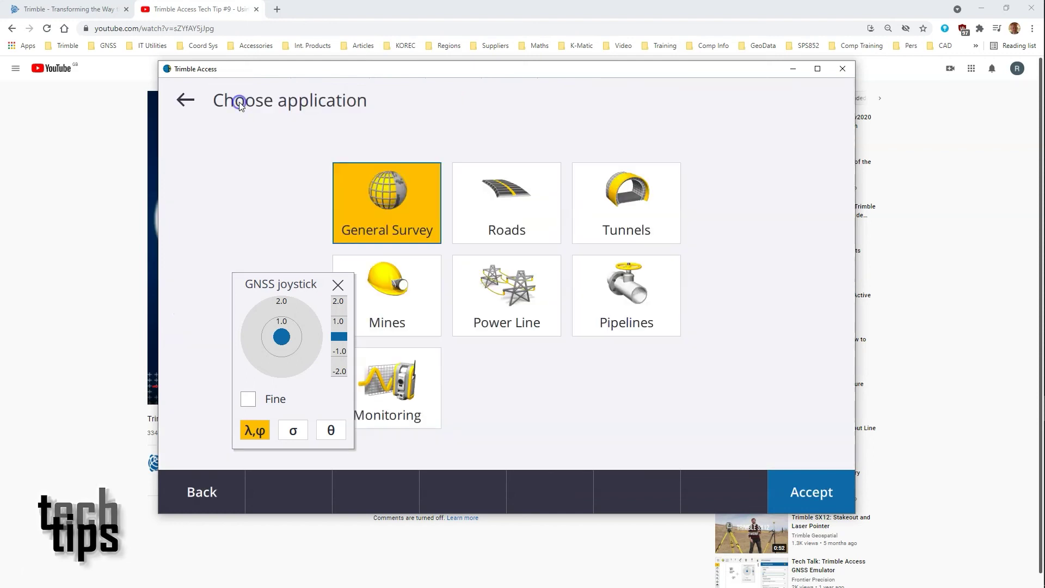
{"action": "left_click", "coordinate": [518, 203]}
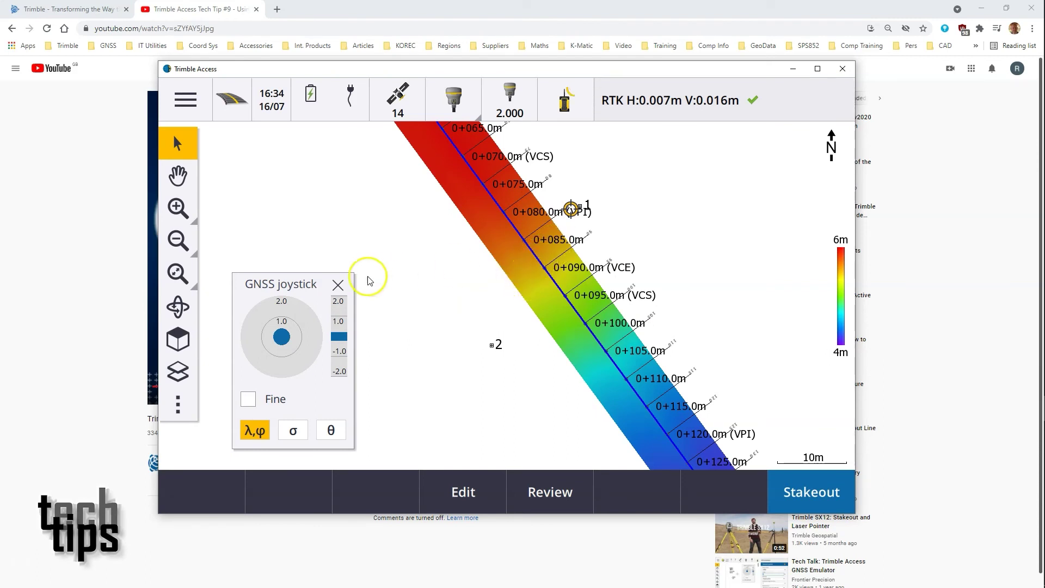
- Select the June Road (Finish) centreline and start its stakeout with antenna height 2.000m
{"action": "left_click_drag", "start_coordinate": [310, 278], "coordinate": [313, 200]}
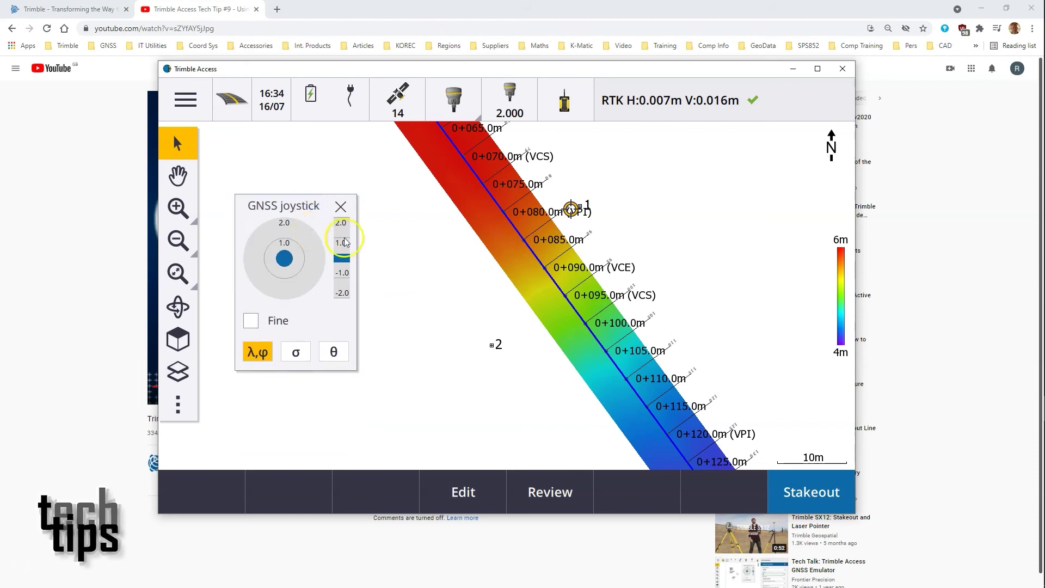
{"action": "left_click", "coordinate": [447, 280]}
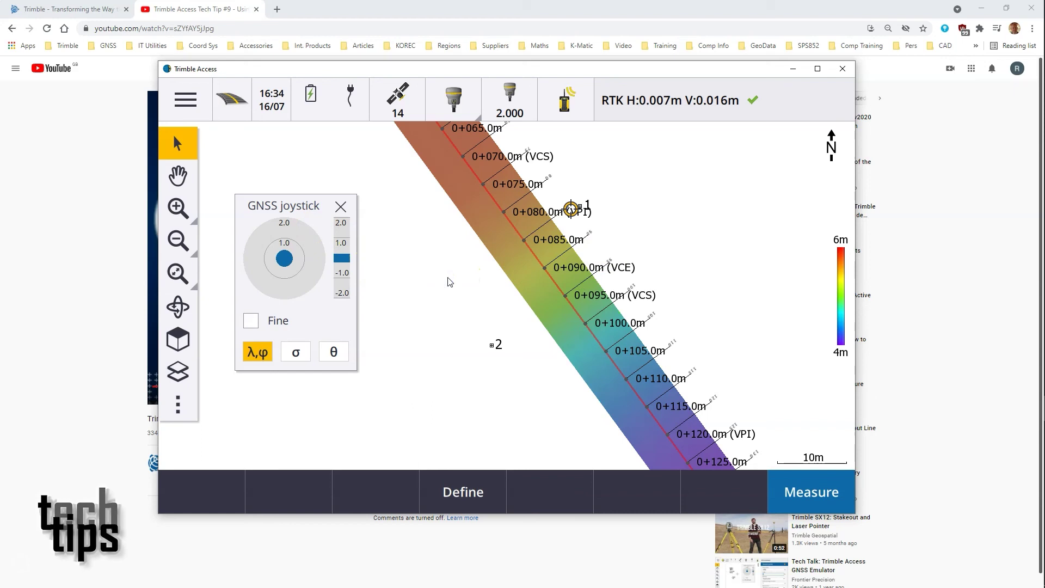
{"action": "left_click", "coordinate": [537, 259]}
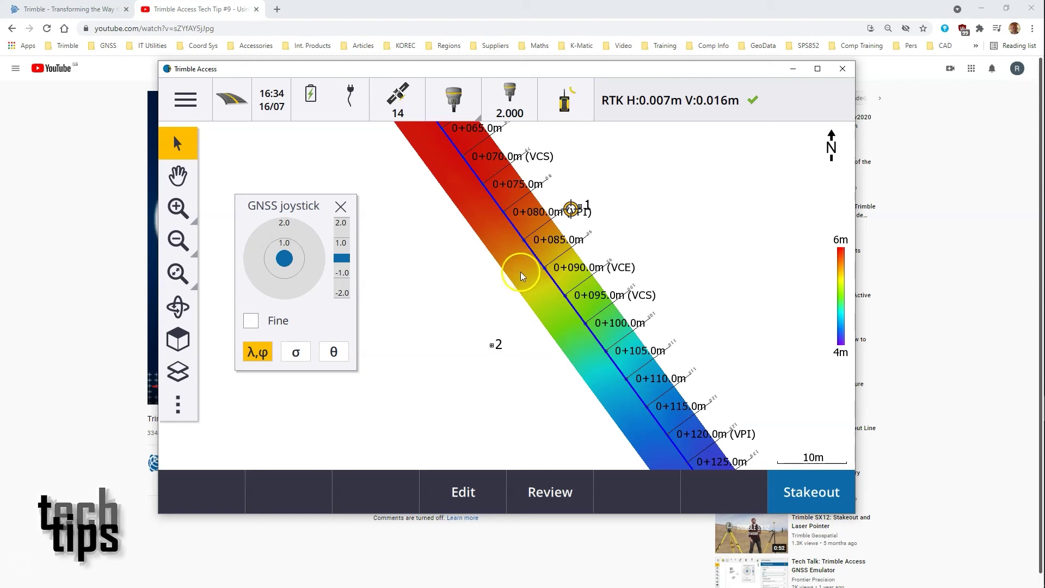
{"action": "left_click", "coordinate": [812, 492]}
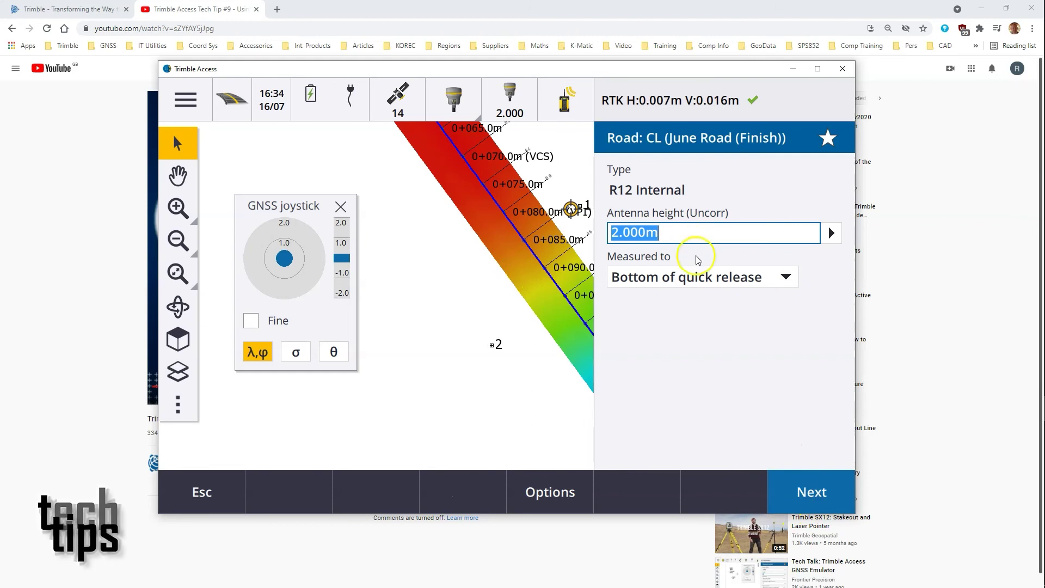
{"action": "left_click", "coordinate": [803, 490]}
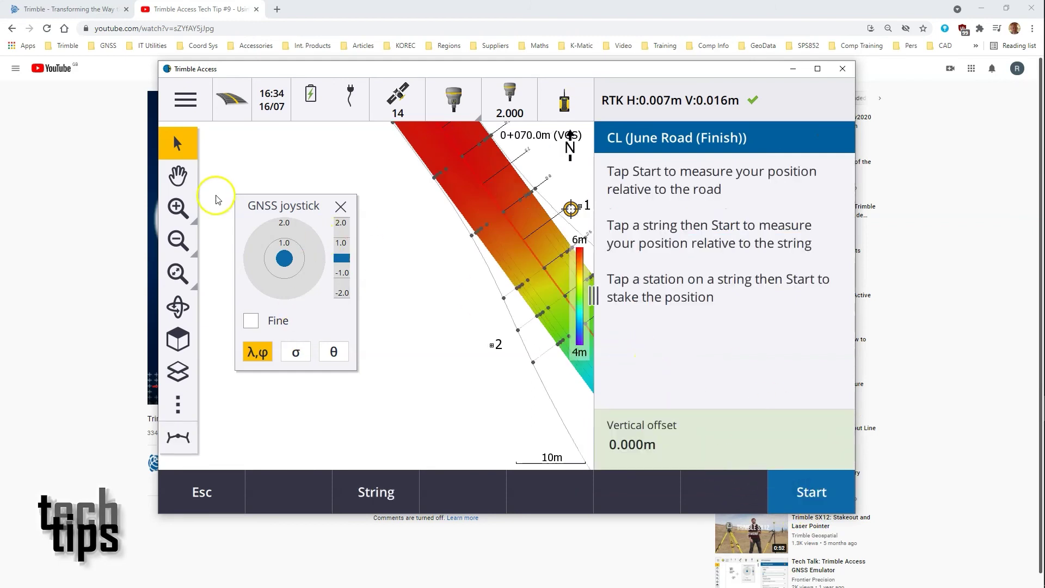
{"action": "left_click", "coordinate": [178, 175]}
{"action": "left_click_drag", "start_coordinate": [459, 186], "coordinate": [434, 233]}
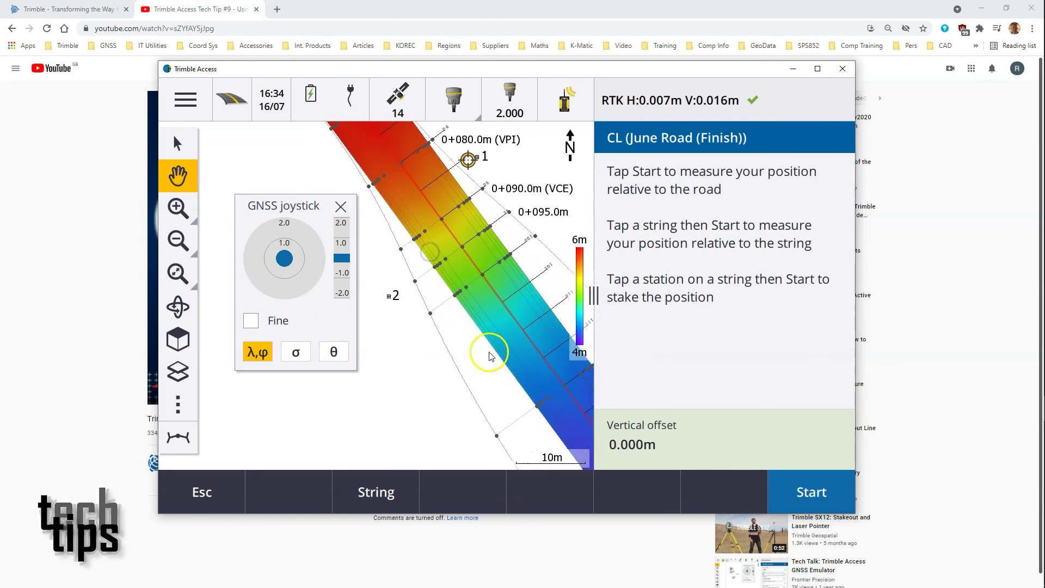
{"action": "left_click_drag", "start_coordinate": [485, 350], "coordinate": [435, 272]}
{"action": "left_click_drag", "start_coordinate": [518, 366], "coordinate": [455, 302]}
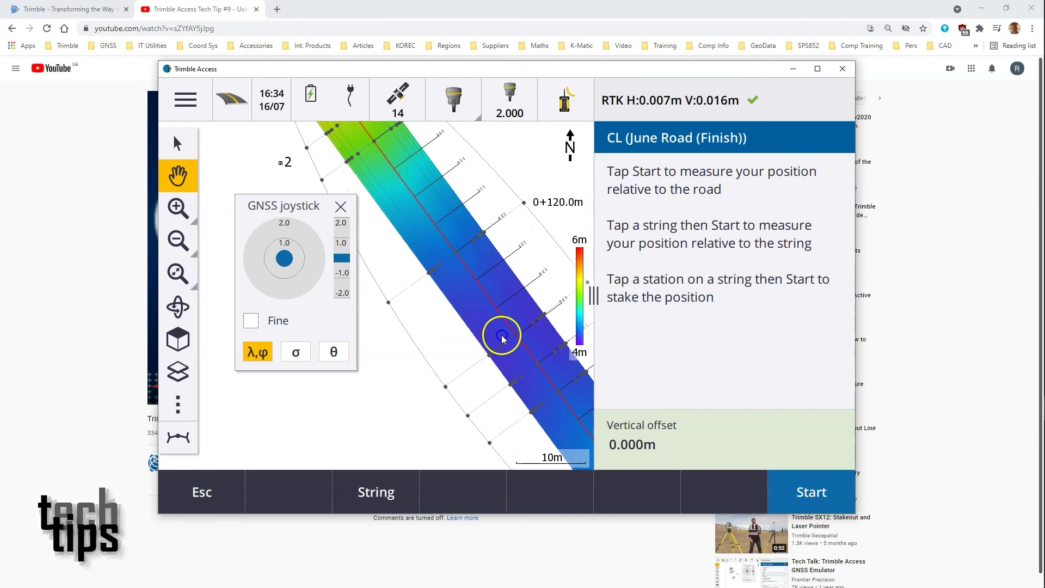
{"action": "left_click_drag", "start_coordinate": [499, 333], "coordinate": [548, 350]}
{"action": "left_click_drag", "start_coordinate": [466, 217], "coordinate": [477, 286]}
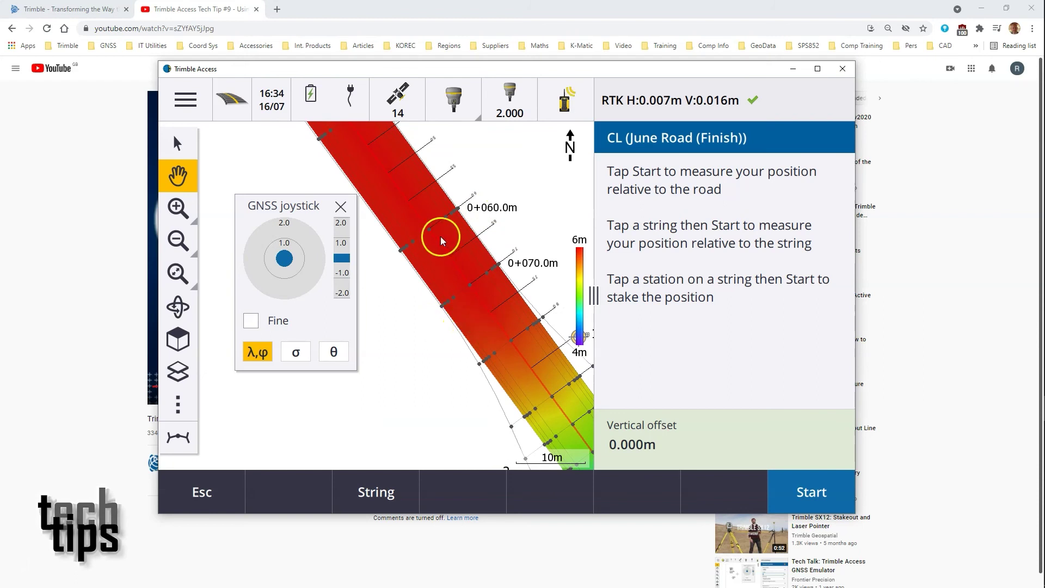
{"action": "left_click_drag", "start_coordinate": [439, 236], "coordinate": [508, 340]}
{"action": "left_click_drag", "start_coordinate": [461, 252], "coordinate": [419, 217]}
{"action": "left_click_drag", "start_coordinate": [464, 296], "coordinate": [431, 248]}
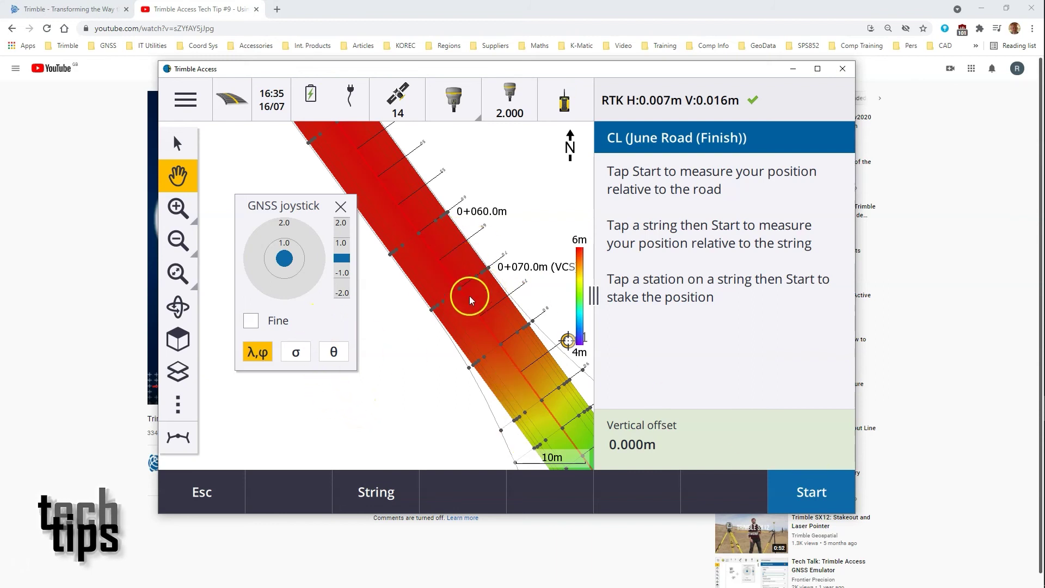
- Move the rover onto the road near station 0+082 and start staking, showing a 1.543m cut
{"action": "left_click", "coordinate": [178, 144]}
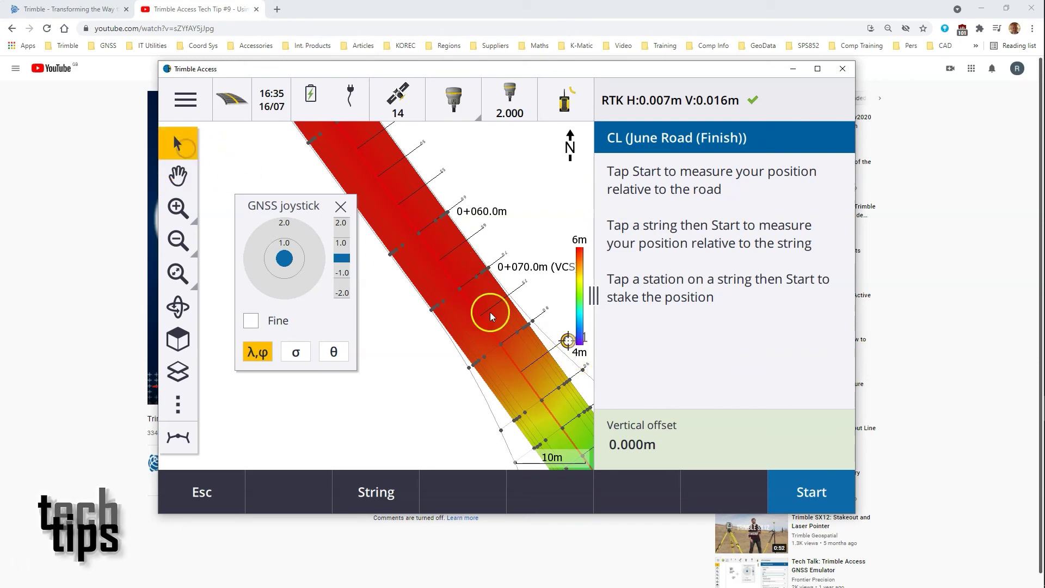
{"action": "right_click", "coordinate": [518, 347]}
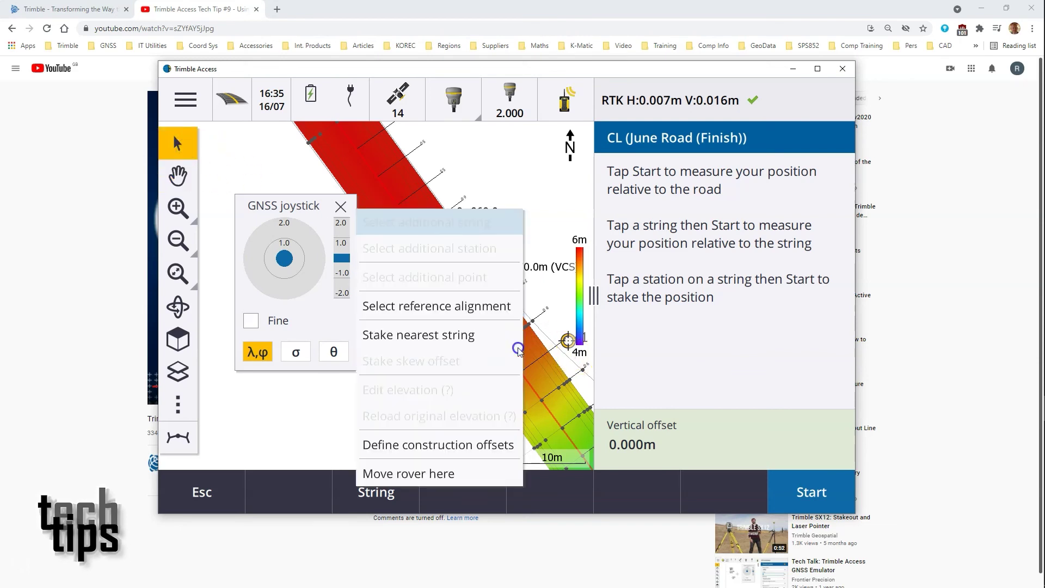
{"action": "left_click", "coordinate": [478, 473]}
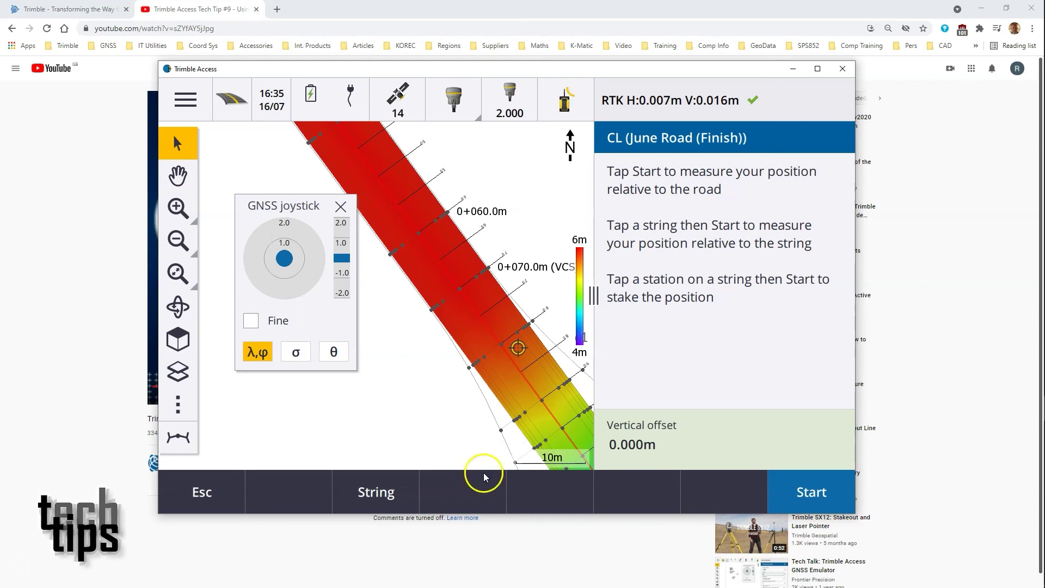
{"action": "left_click", "coordinate": [813, 492]}
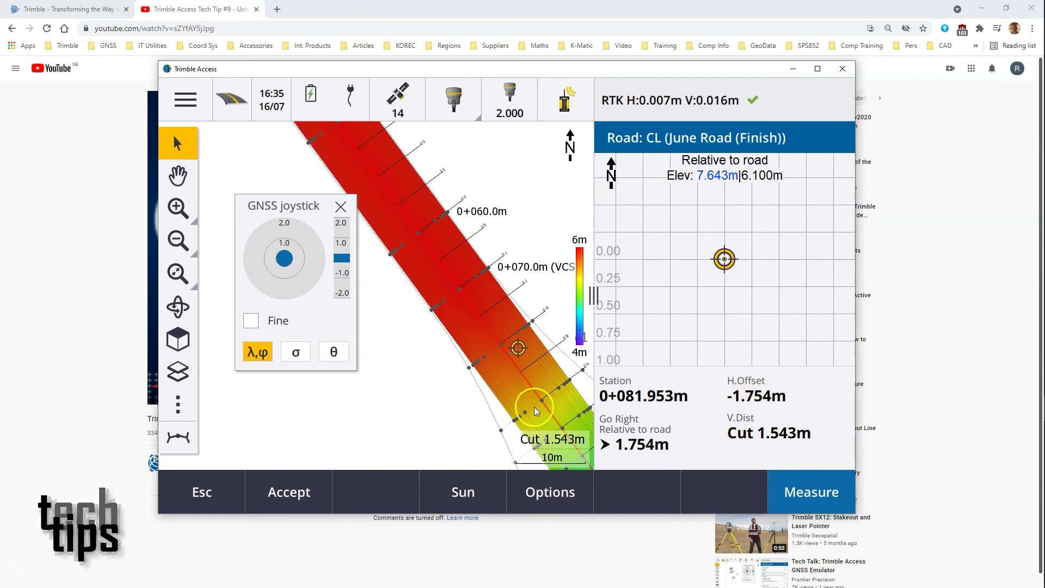
- In the cross-section view, lower the rover in fine steps until the cut reads 0.880m
{"action": "left_click", "coordinate": [179, 439]}
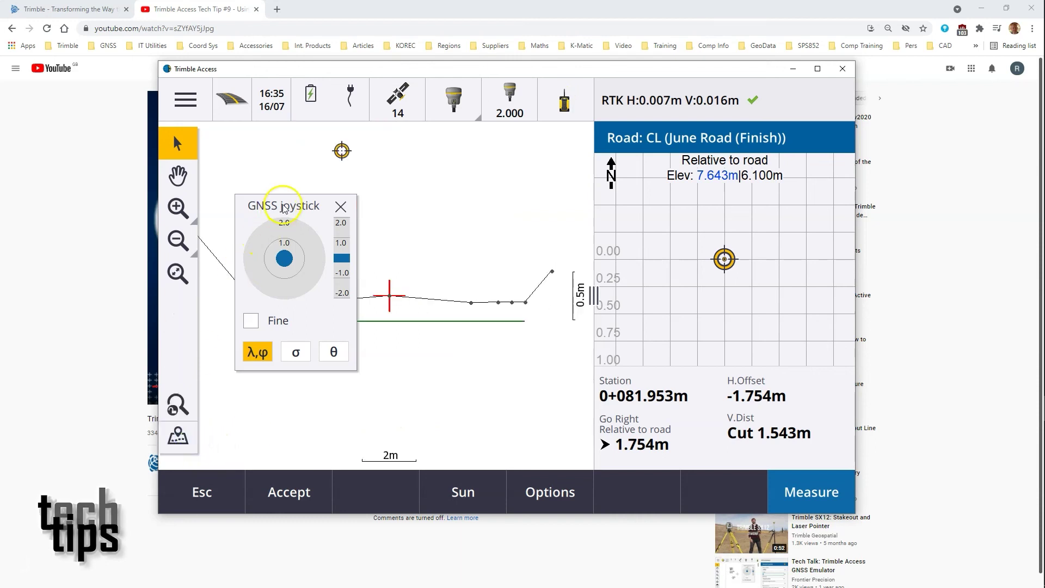
{"action": "left_click_drag", "start_coordinate": [283, 208], "coordinate": [275, 354]}
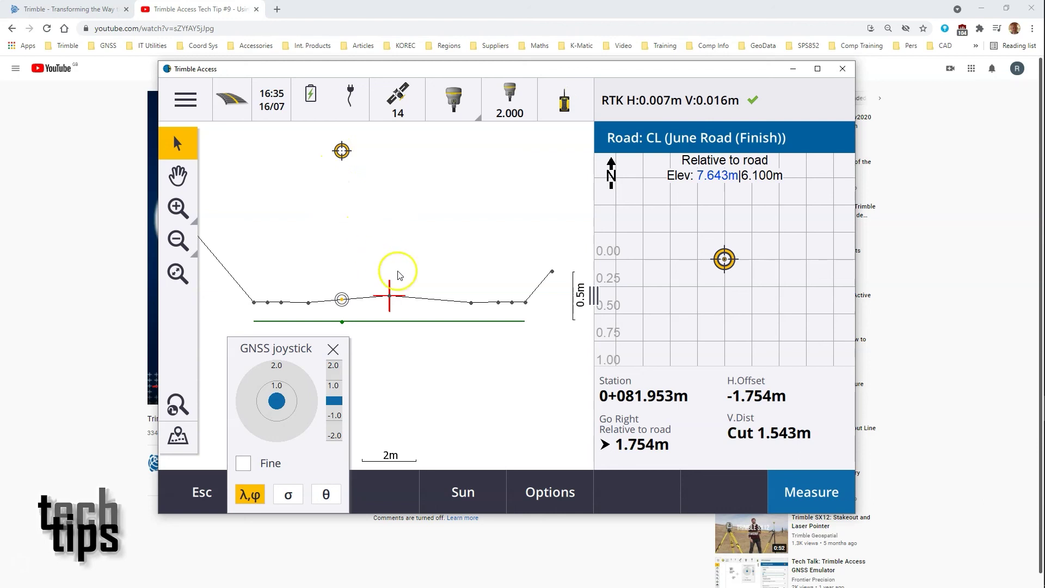
{"action": "left_click", "coordinate": [243, 463]}
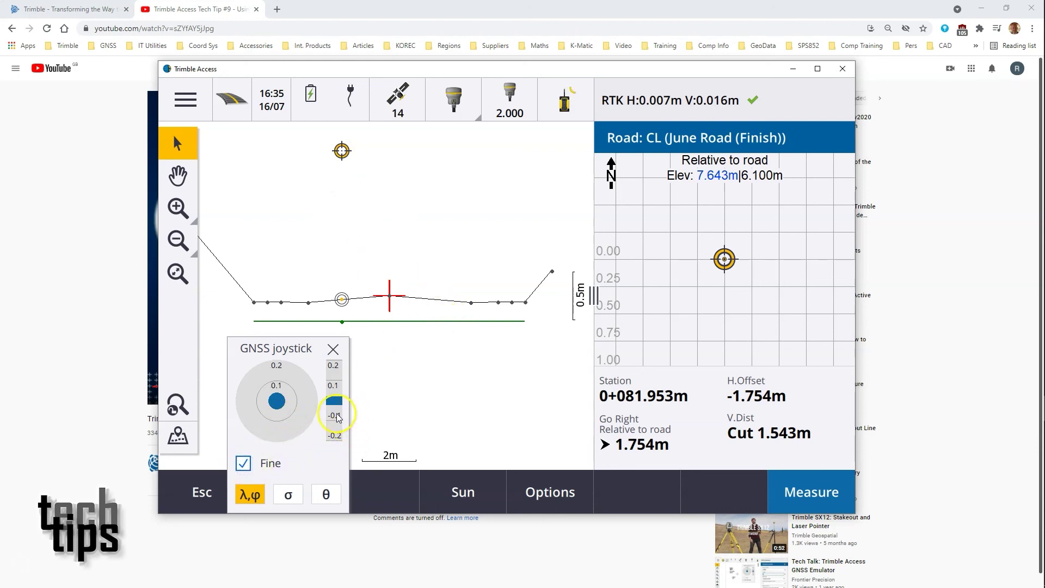
{"action": "left_click", "coordinate": [335, 415]}
{"action": "left_click", "coordinate": [336, 416]}
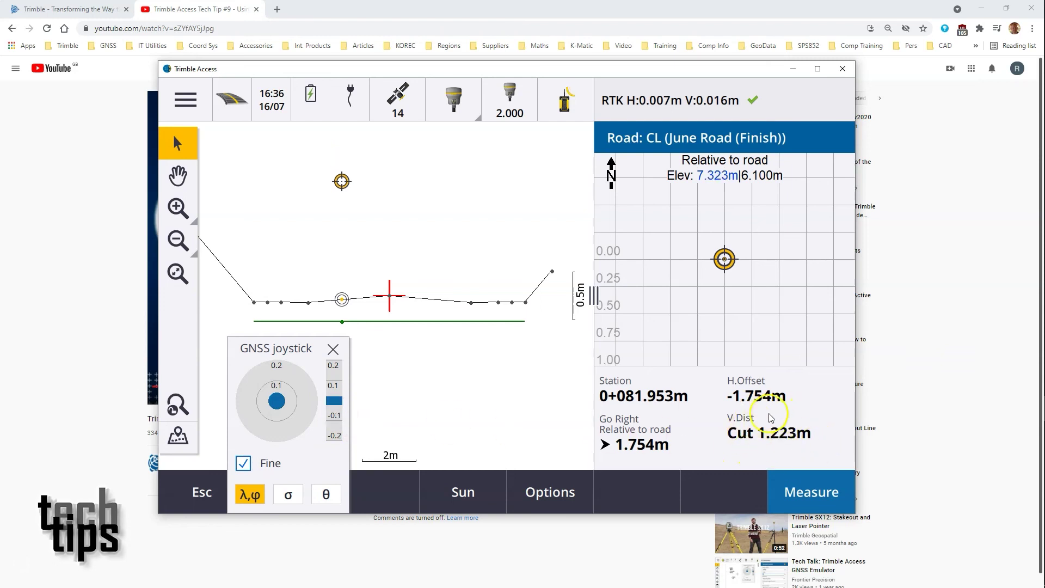
{"action": "left_click", "coordinate": [335, 416]}
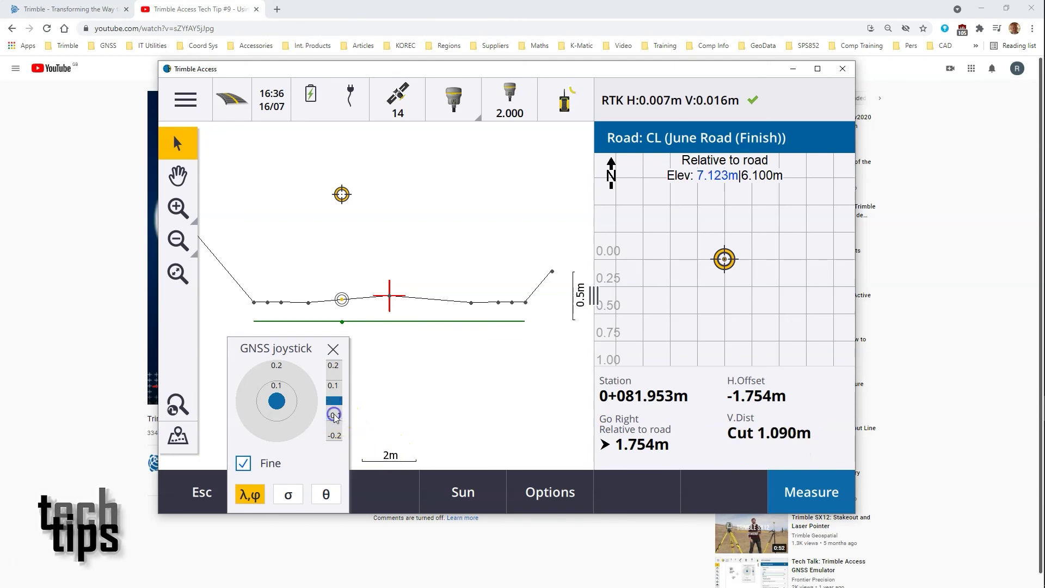
{"action": "left_click", "coordinate": [335, 416]}
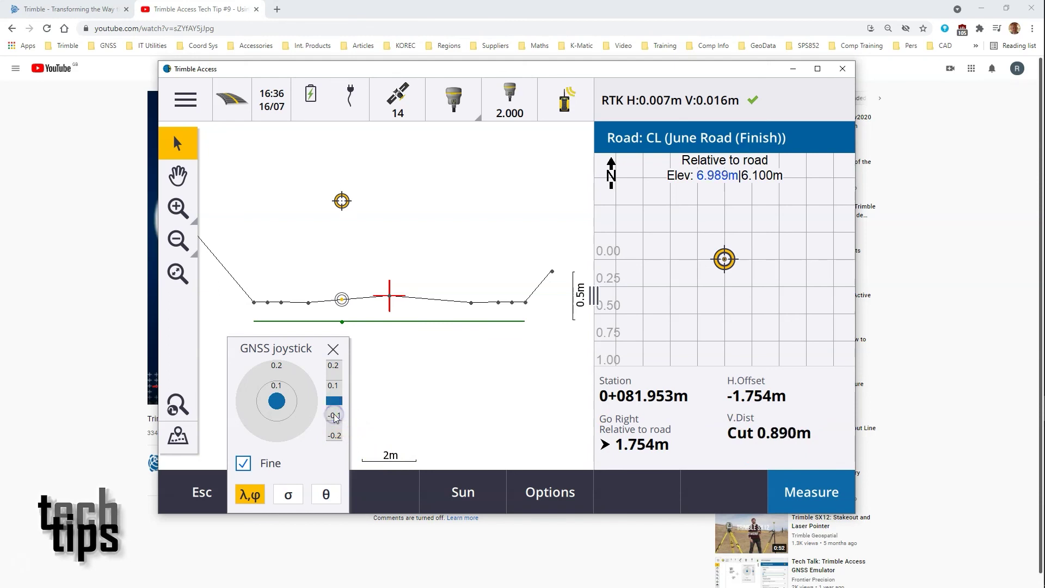
{"action": "left_click", "coordinate": [334, 416]}
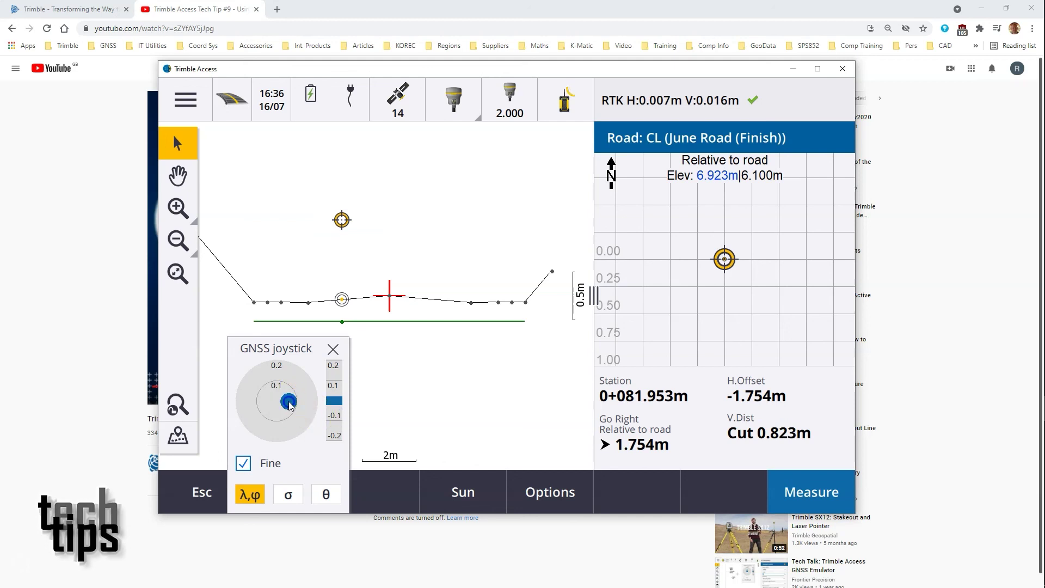
{"action": "mouse_move", "coordinate": [290, 403]}
{"action": "left_mouse_down"}
{"action": "mouse_move", "coordinate": [299, 405]}
{"action": "mouse_move", "coordinate": [280, 417]}
{"action": "left_mouse_up"}
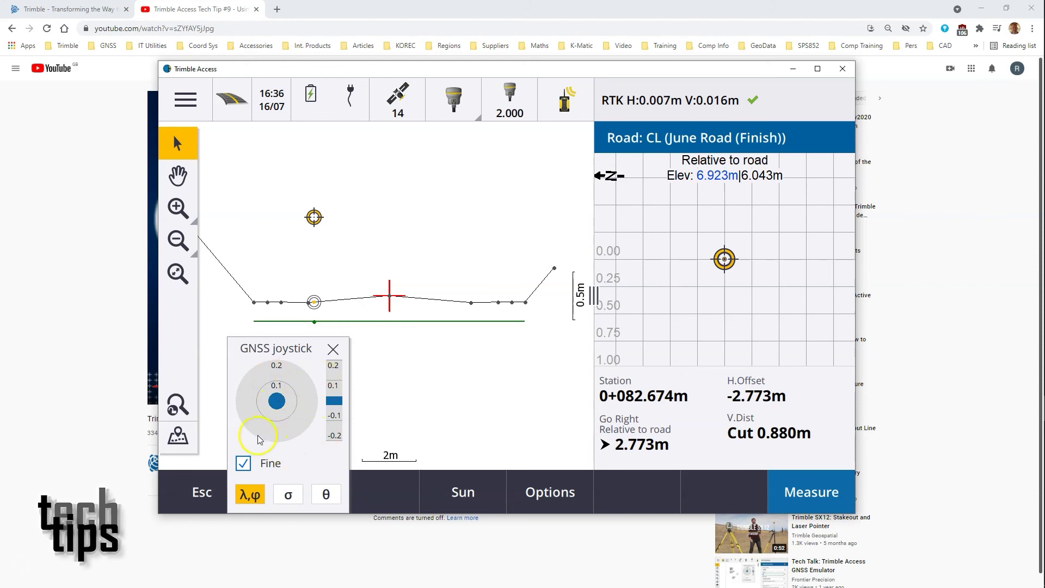
- In plan view, shift the rover to station 0+083.210m, 3.421m left, with 0.907m cut
{"action": "left_click", "coordinate": [184, 428]}
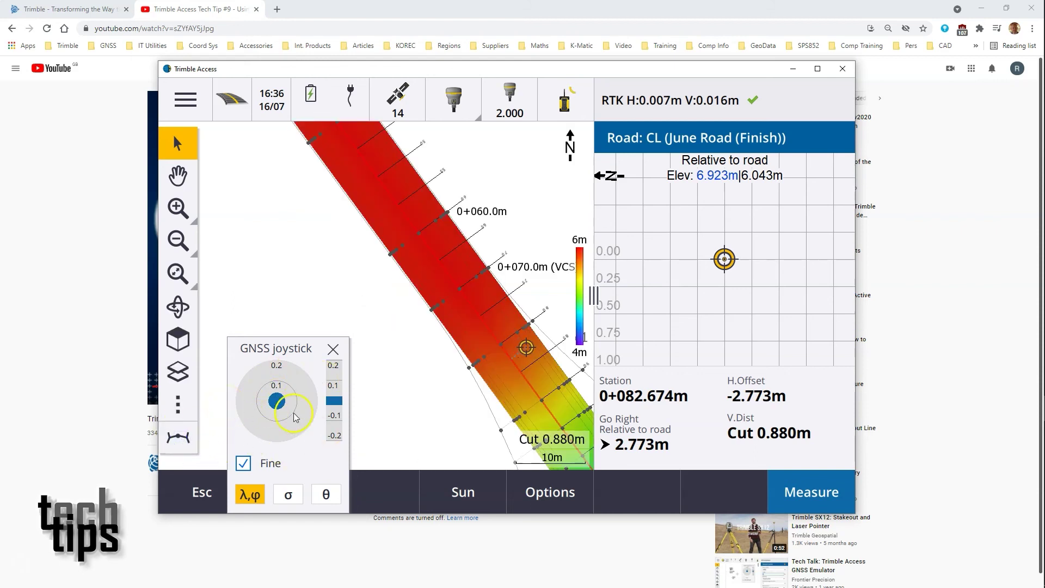
{"action": "left_click_drag", "start_coordinate": [295, 417], "coordinate": [296, 403]}
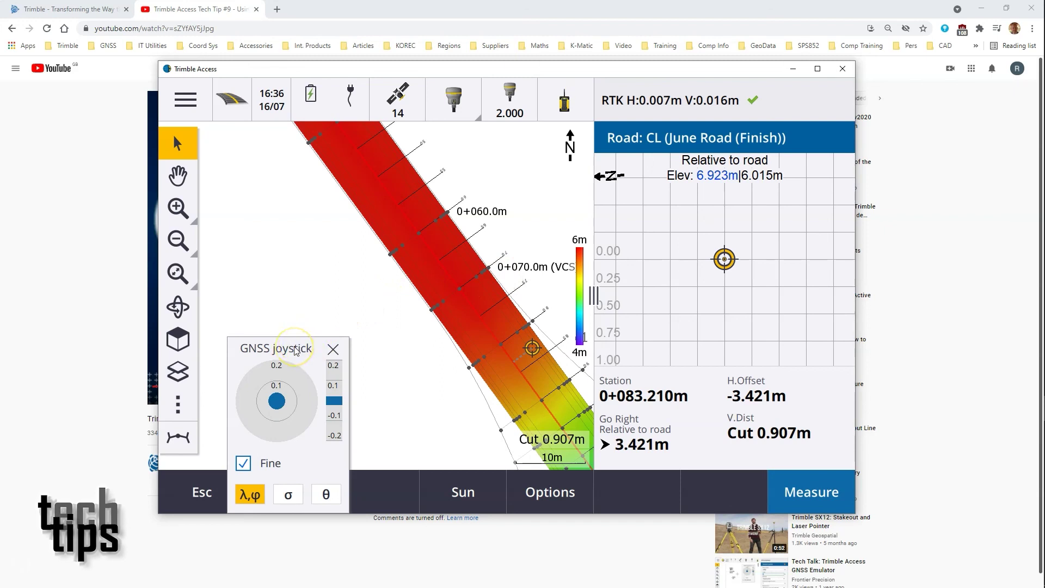
{"action": "left_click_drag", "start_coordinate": [295, 349], "coordinate": [304, 287]}
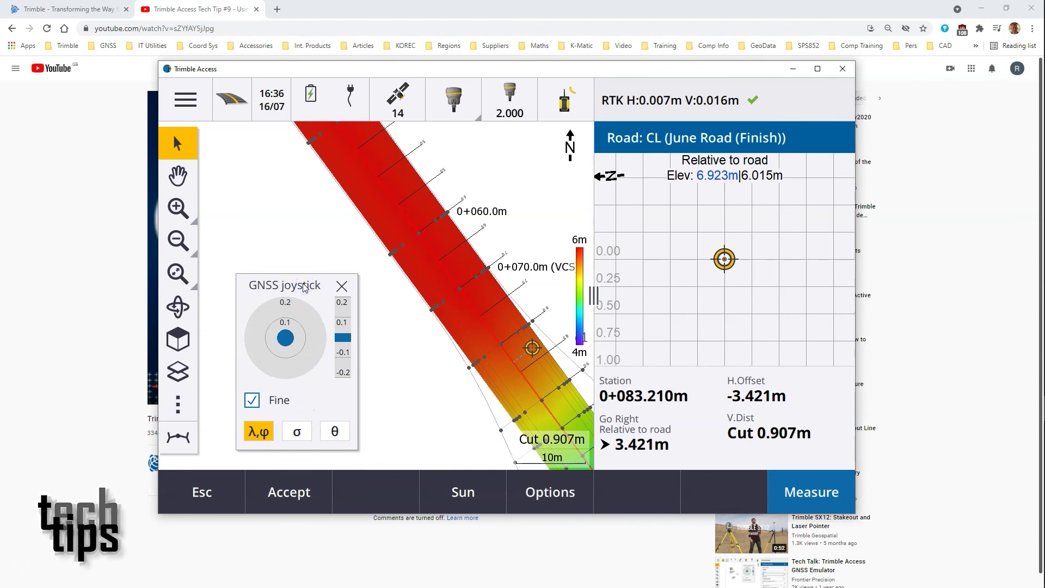
{"action": "left_click", "coordinate": [342, 287]}
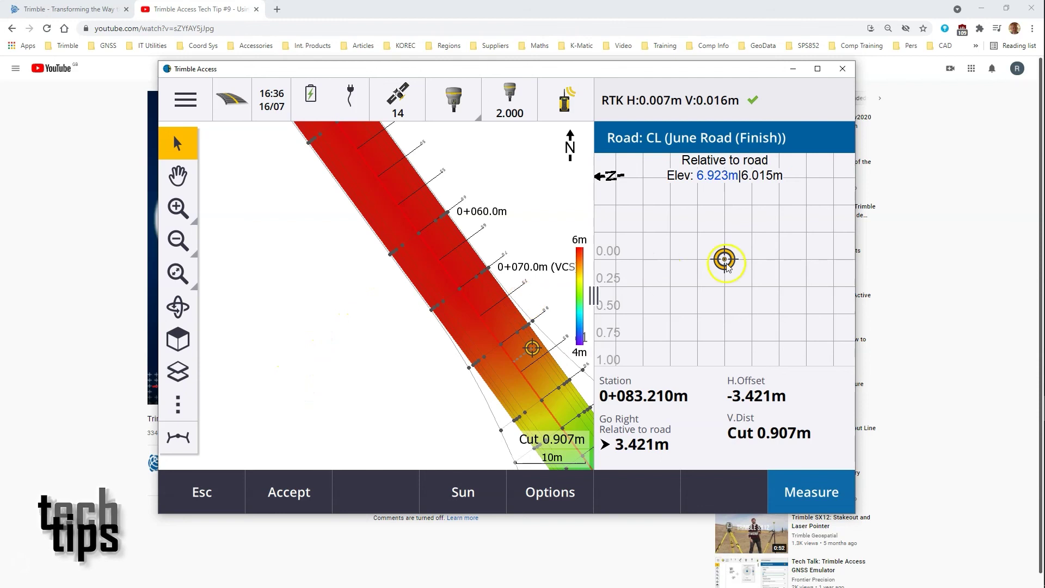
{"action": "right_click", "coordinate": [313, 281]}
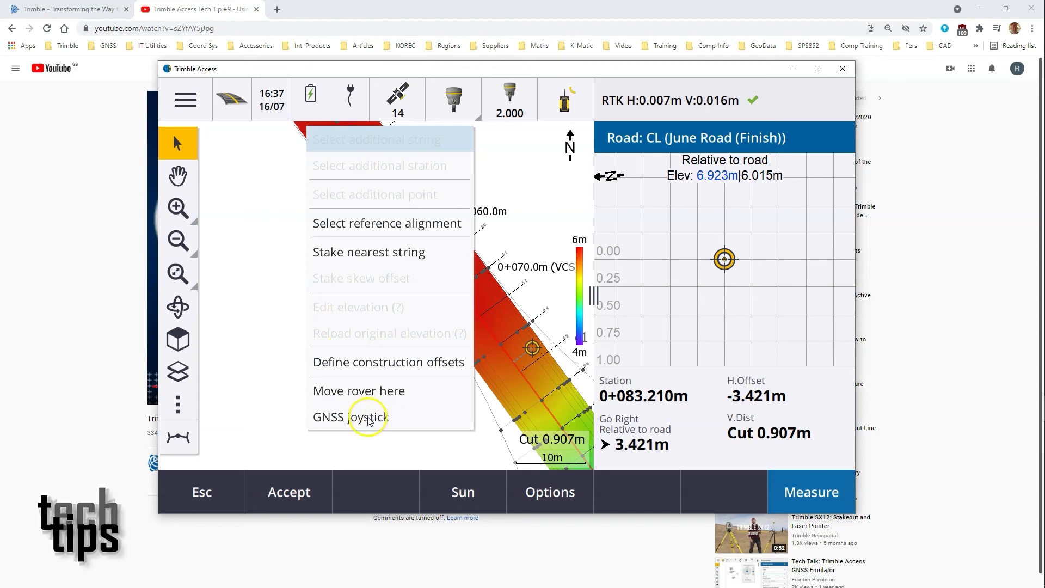
{"action": "left_click", "coordinate": [385, 420]}
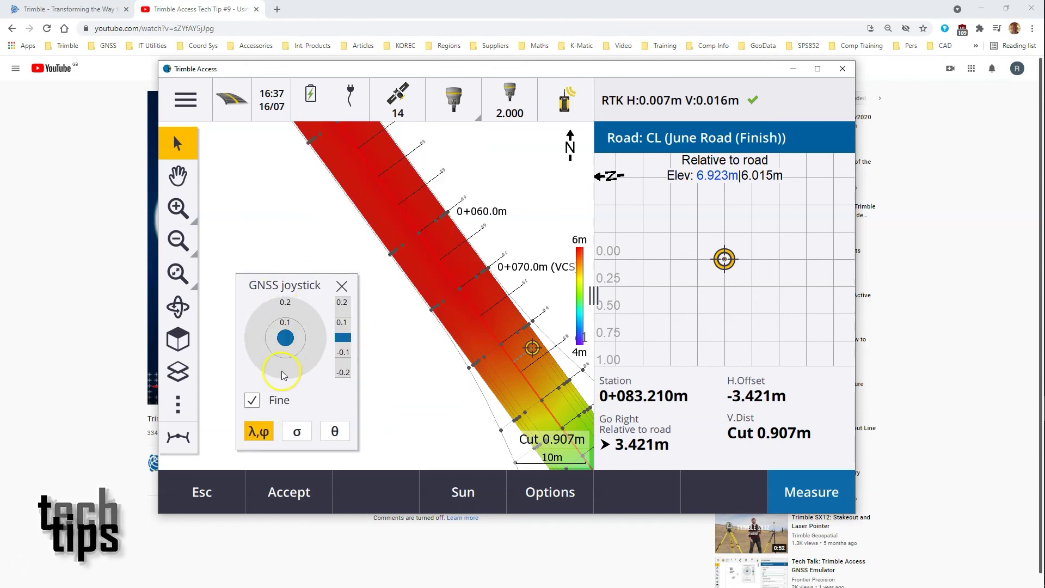